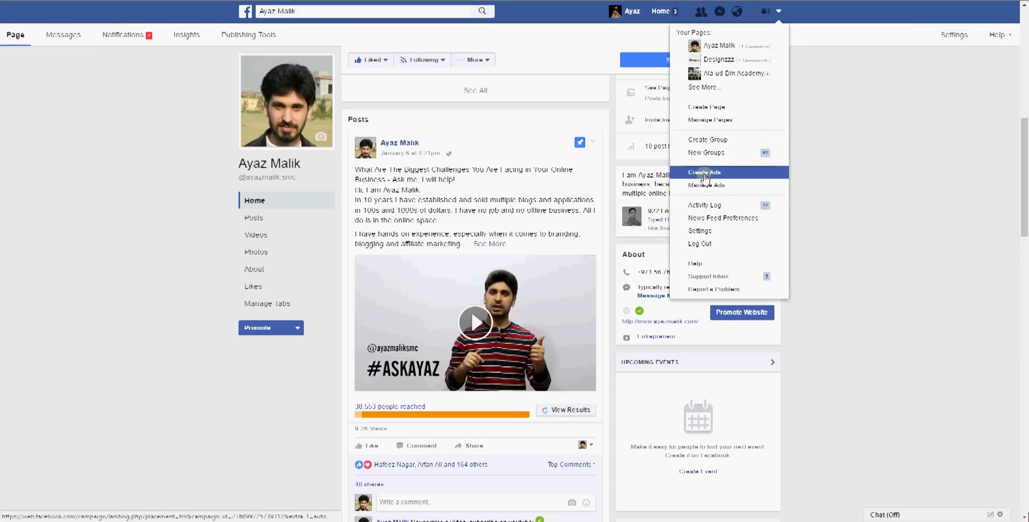
Step: Start creating an ad with the Traffic objective, name the campaign TestWebsite and continue to the ad set
left_click(705, 185)
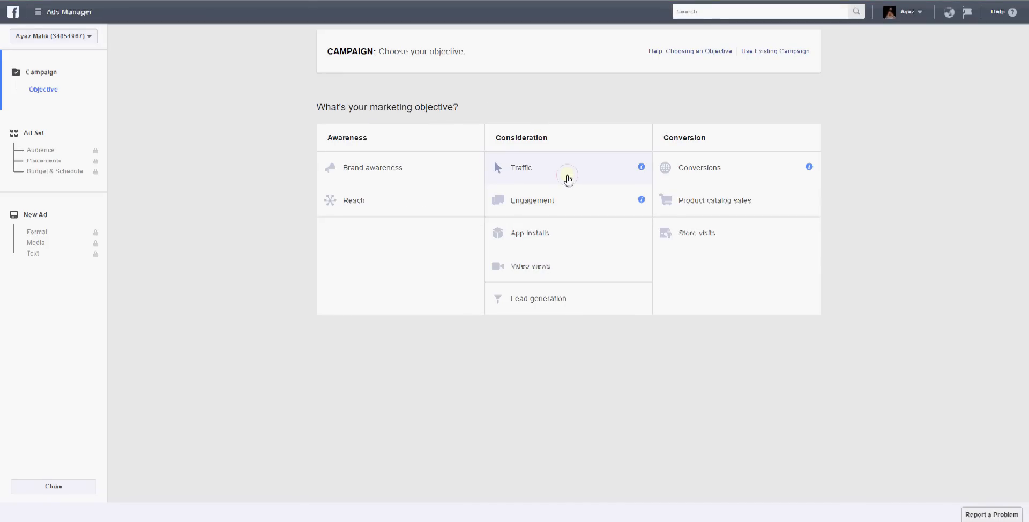
left_click(568, 179)
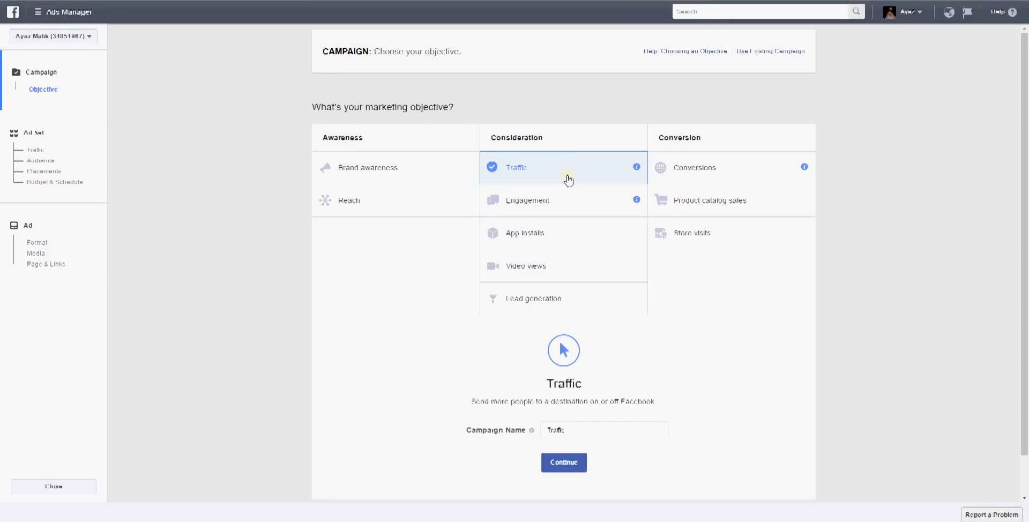
scroll(797, 299, "down", 2)
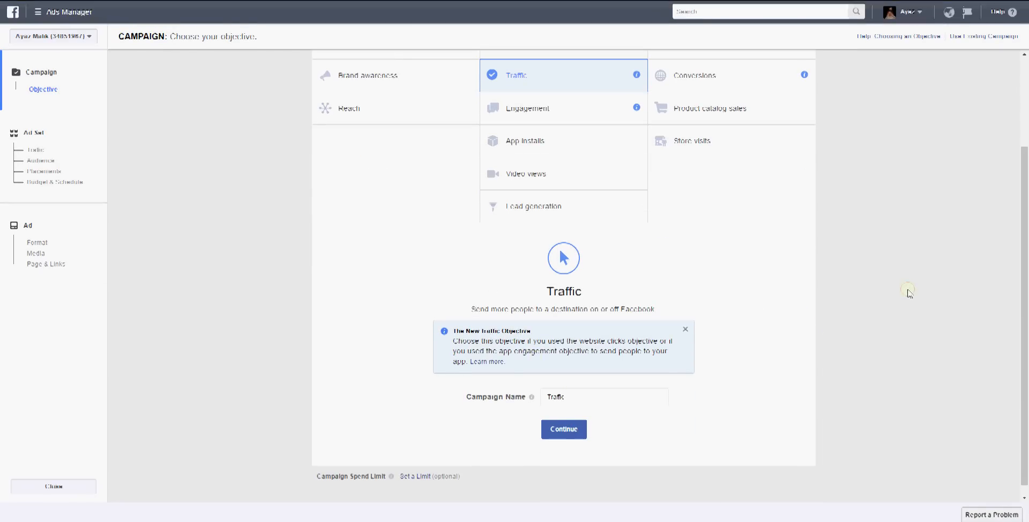
left_click(549, 397)
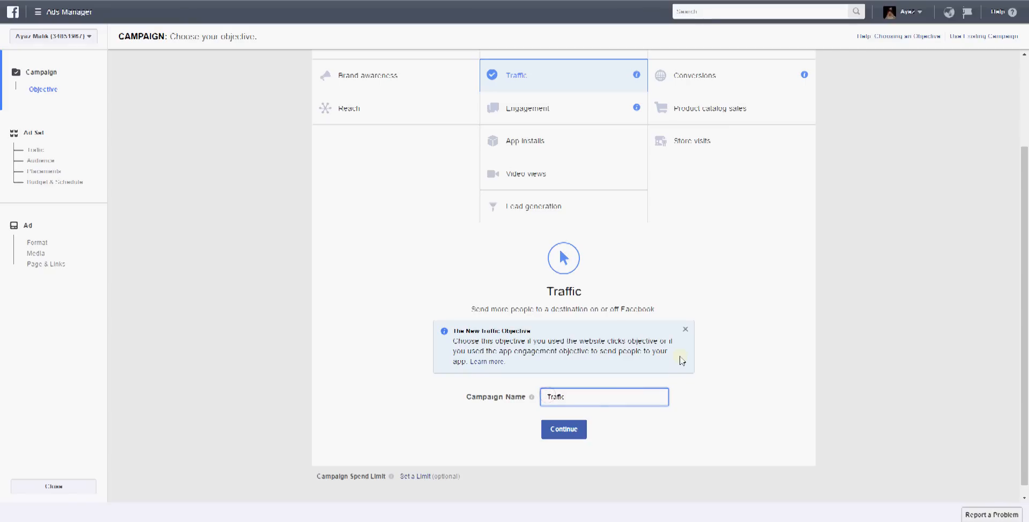
type("TestWebsite")
left_click(558, 430)
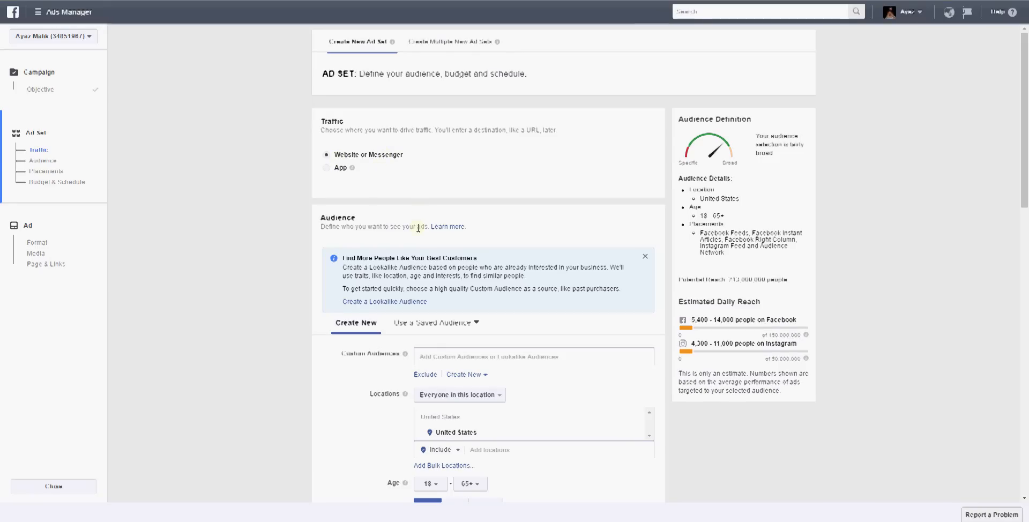
Step: Look through the saved audiences and the source options for creating a custom audience, leaving both unselected
scroll(284, 172, "down", 2)
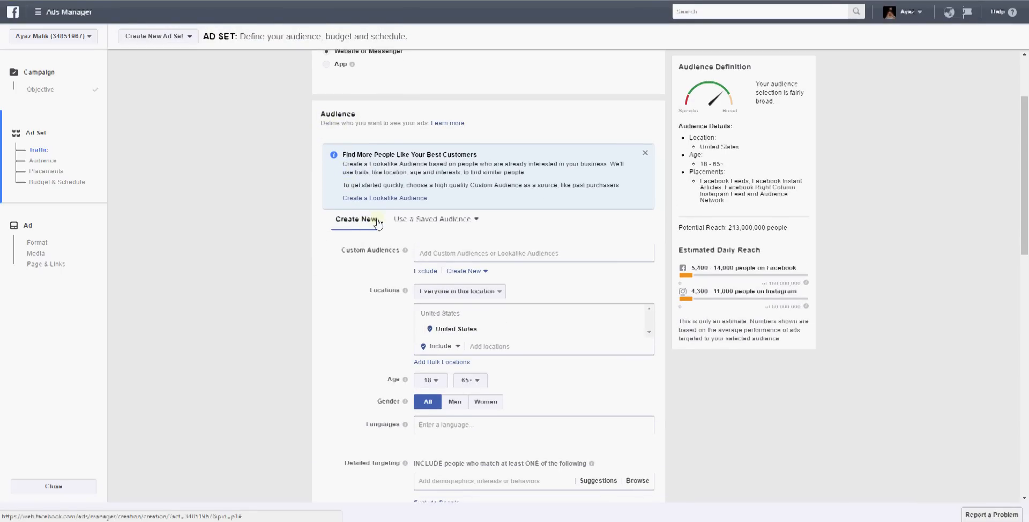
left_click(478, 220)
scroll(435, 274, "down", 3)
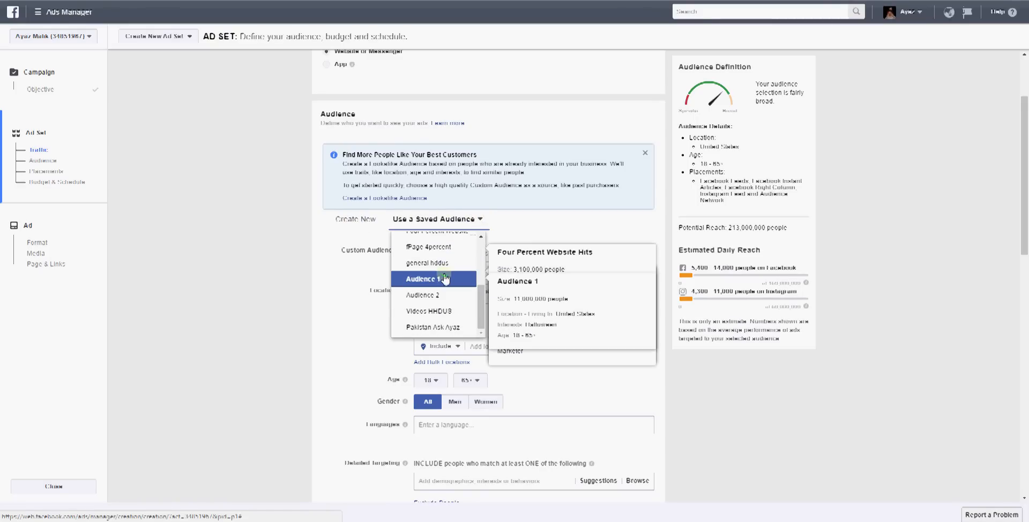
left_click(333, 253)
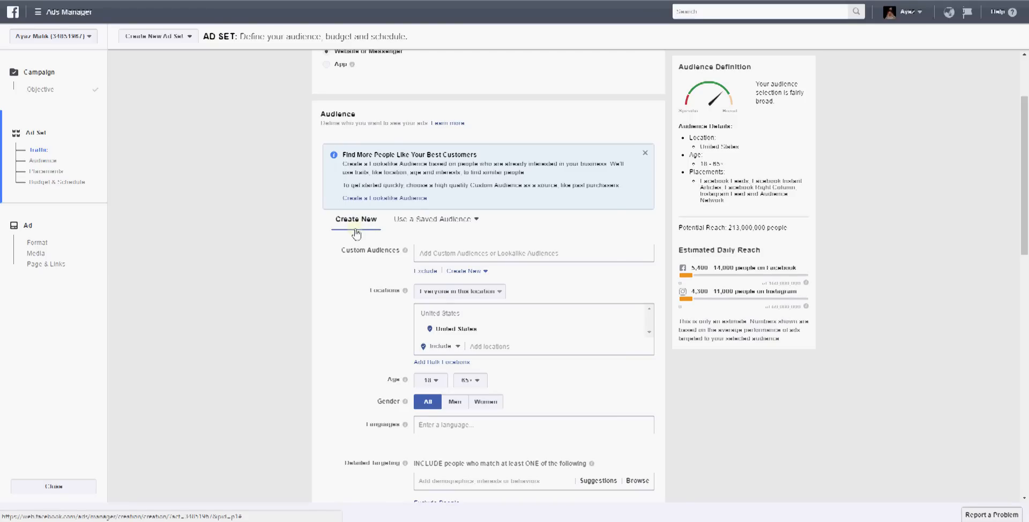
left_click(487, 272)
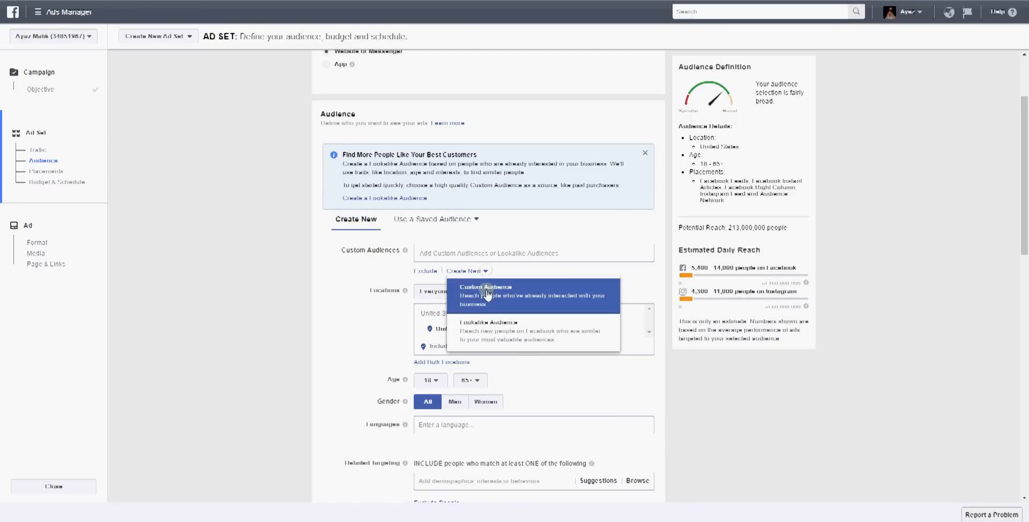
left_click(487, 292)
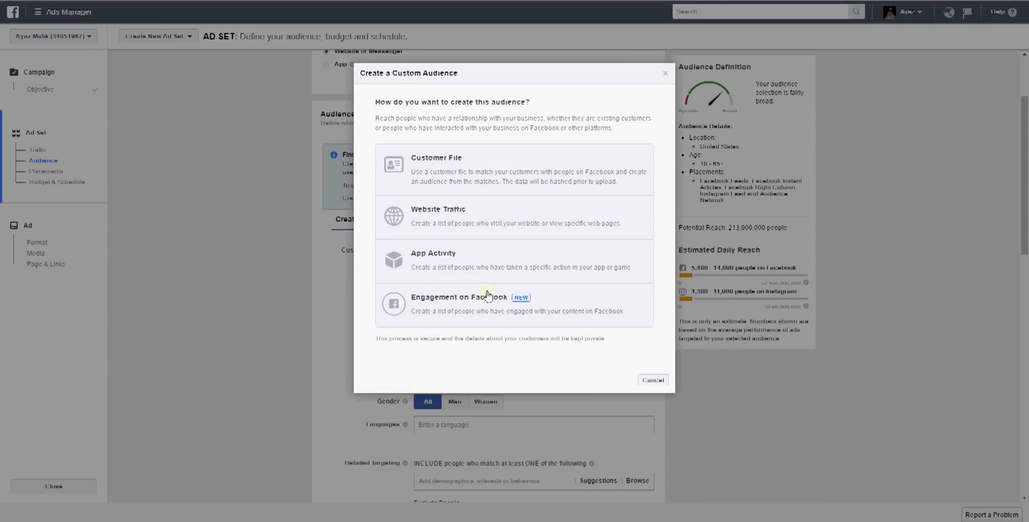
left_click(321, 265)
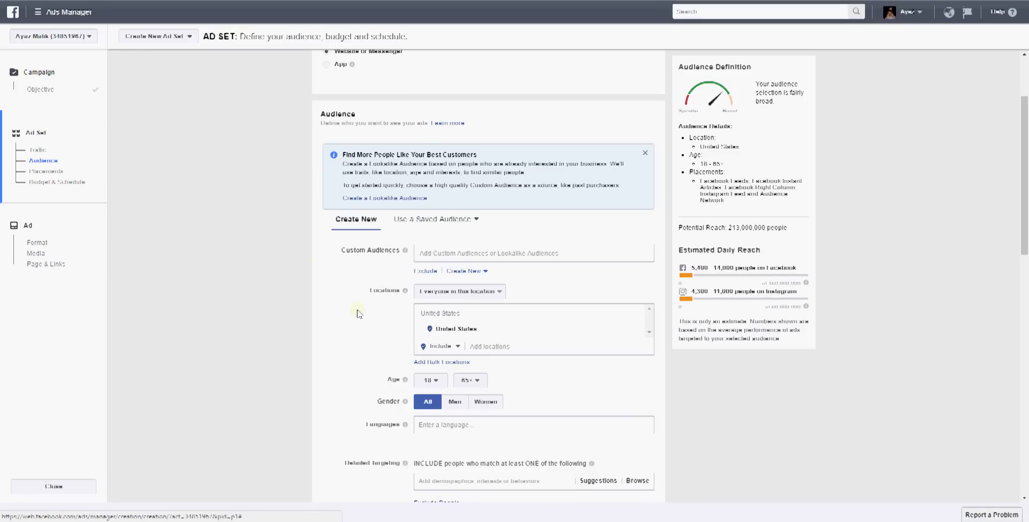
Step: Examine which types of people can be targeted in a location
scroll(343, 263, "down", 1)
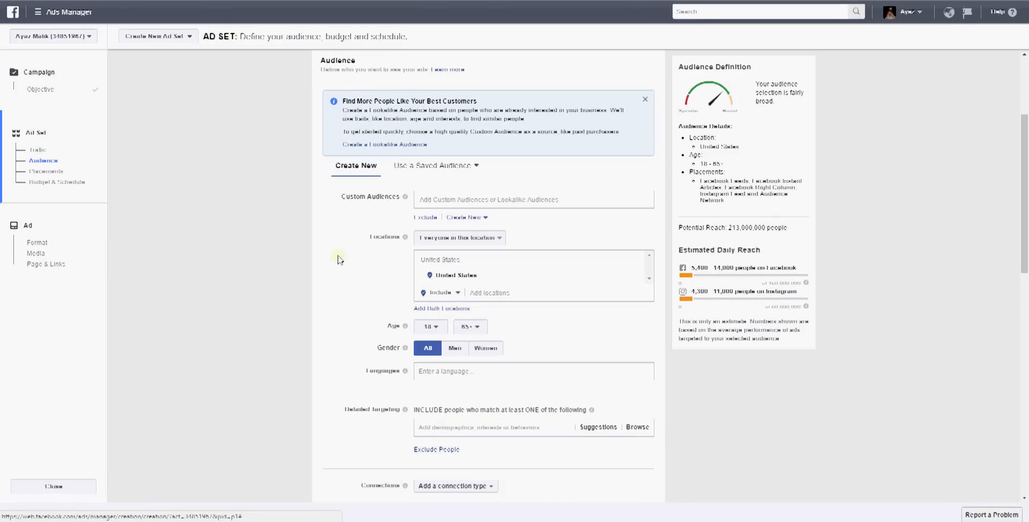
mouse_move(403, 240)
left_click(499, 237)
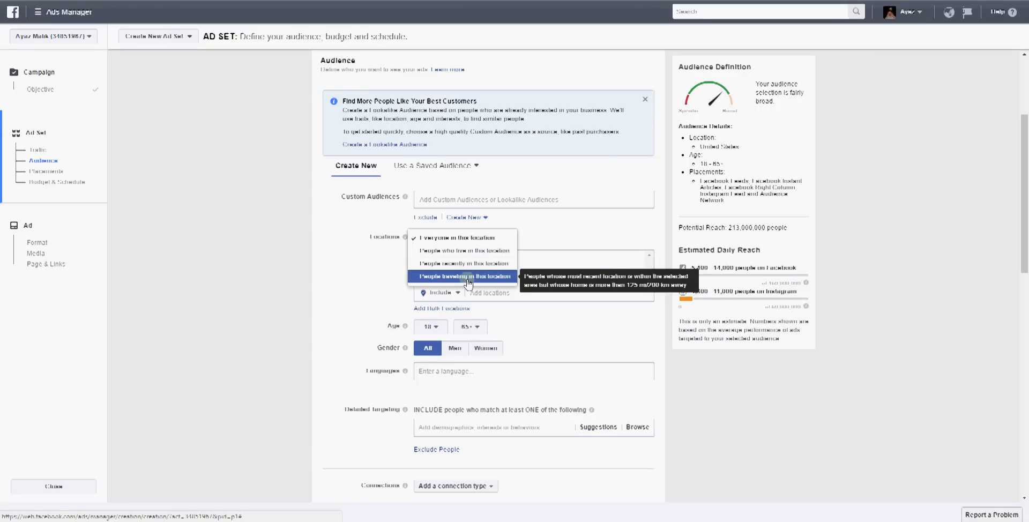
left_click(340, 271)
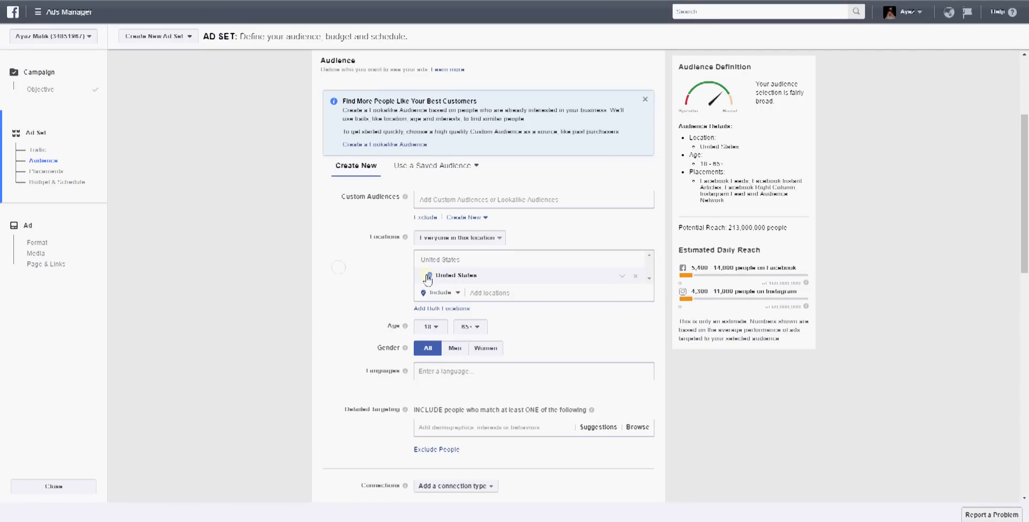
Step: Replace United States in the audience locations with Canada, United Kingdom and United Arab Emirates
left_click(643, 276)
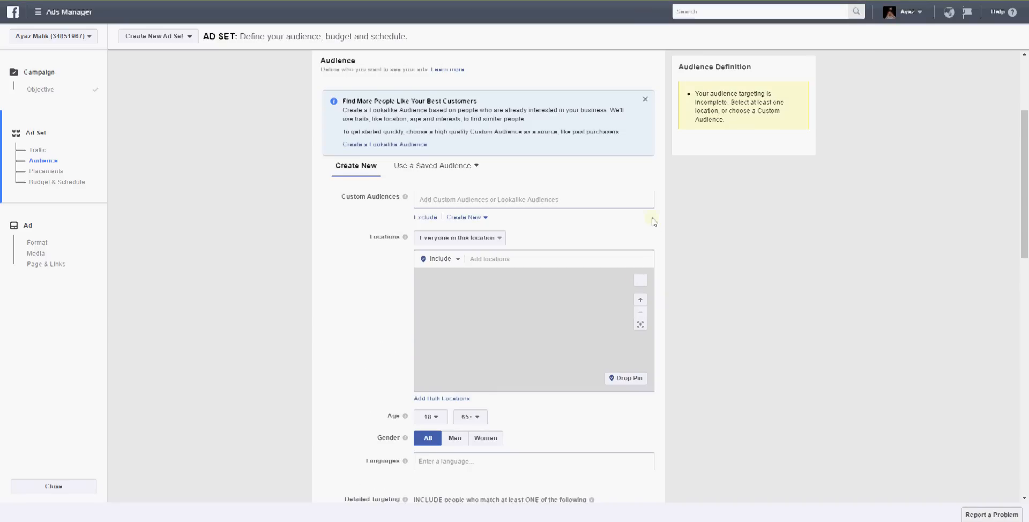
left_click(552, 259)
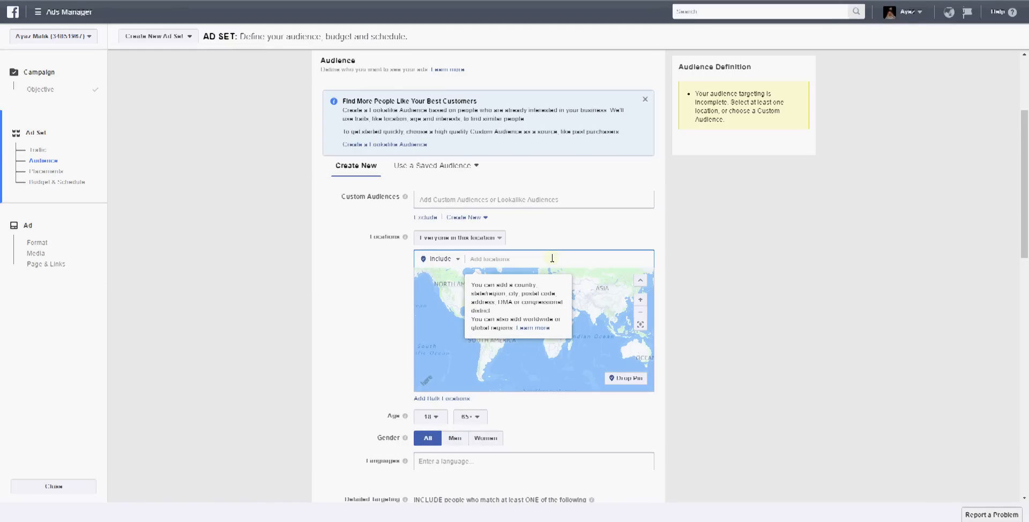
type("canada")
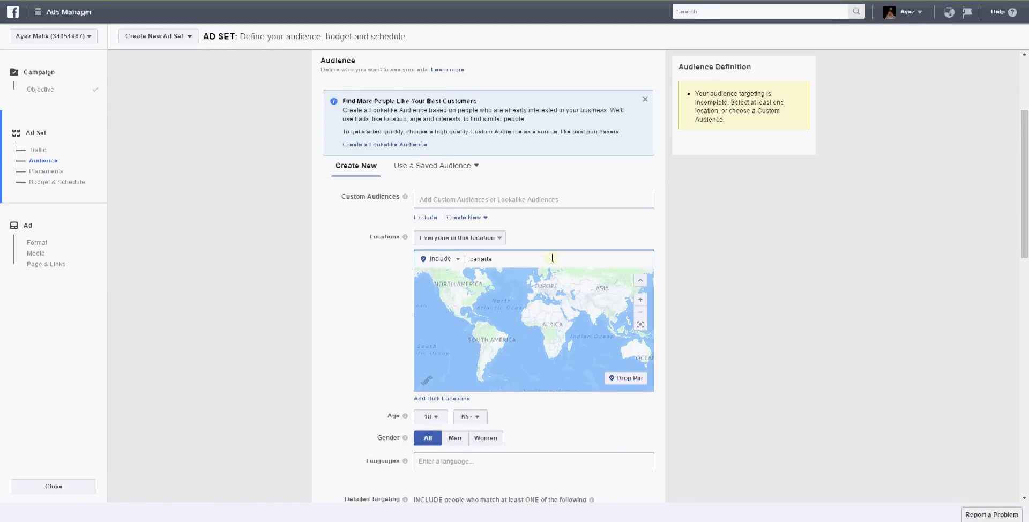
left_click(528, 268)
type("united")
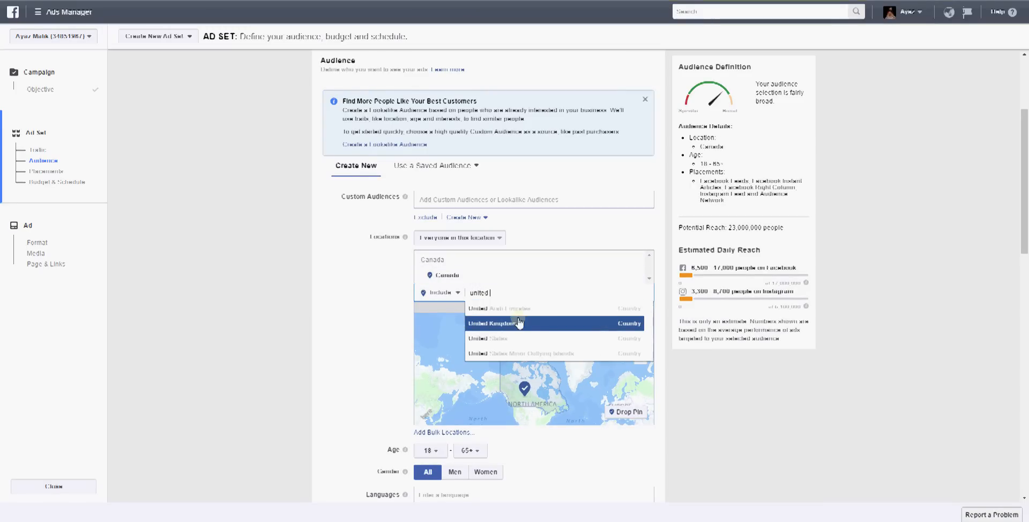
left_click(517, 324)
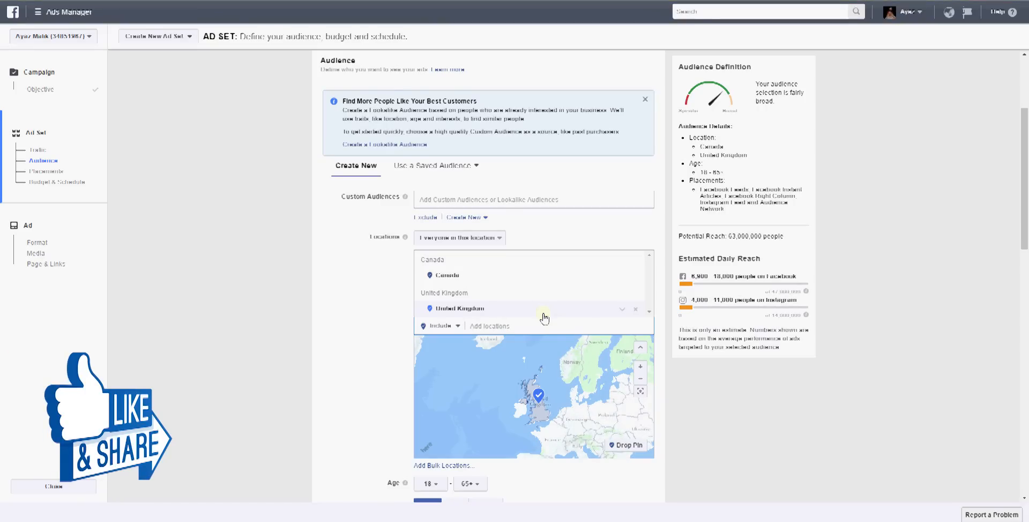
type("united arab")
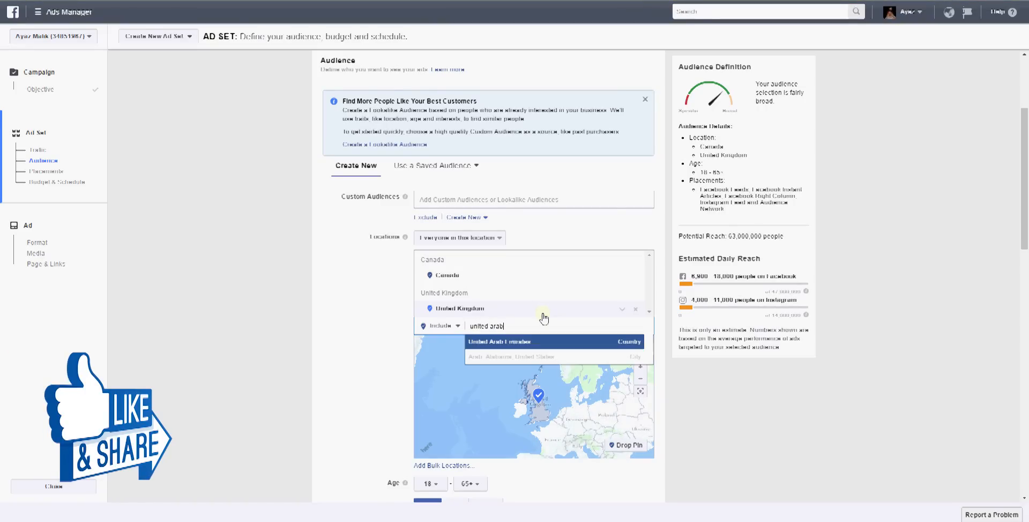
left_click(525, 343)
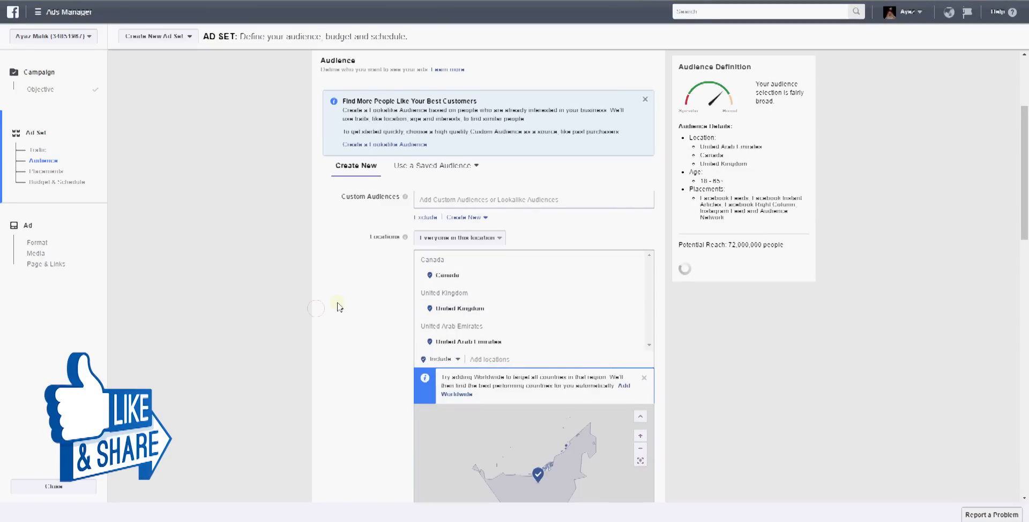
Step: Set the audience age range to 22–40 and the gender to Men
scroll(338, 307, "down", 1)
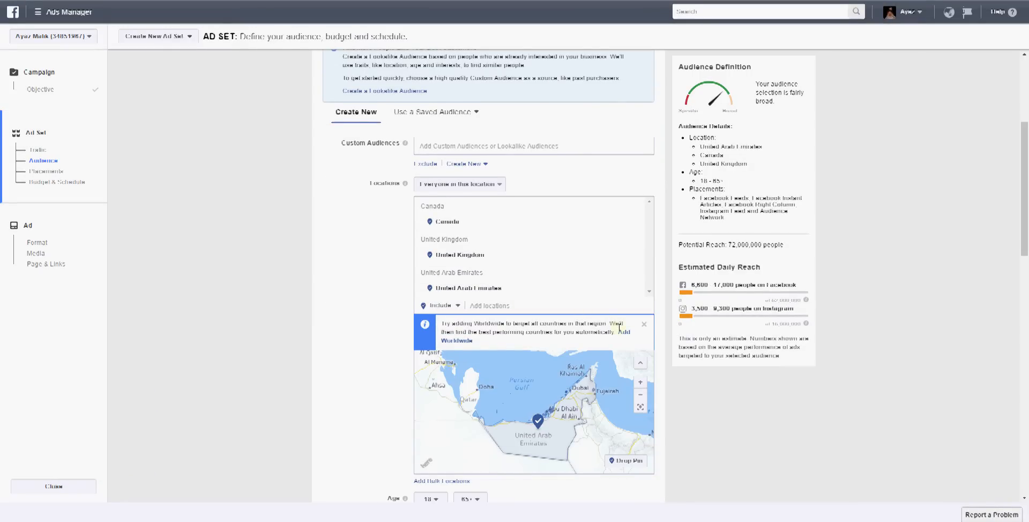
scroll(322, 348, "down", 4)
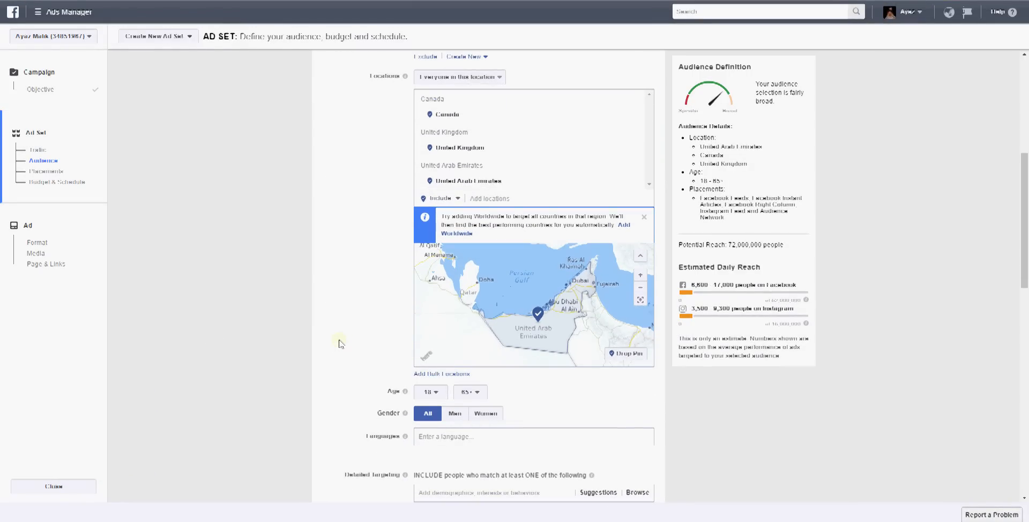
scroll(339, 344, "down", 2)
left_click(431, 339)
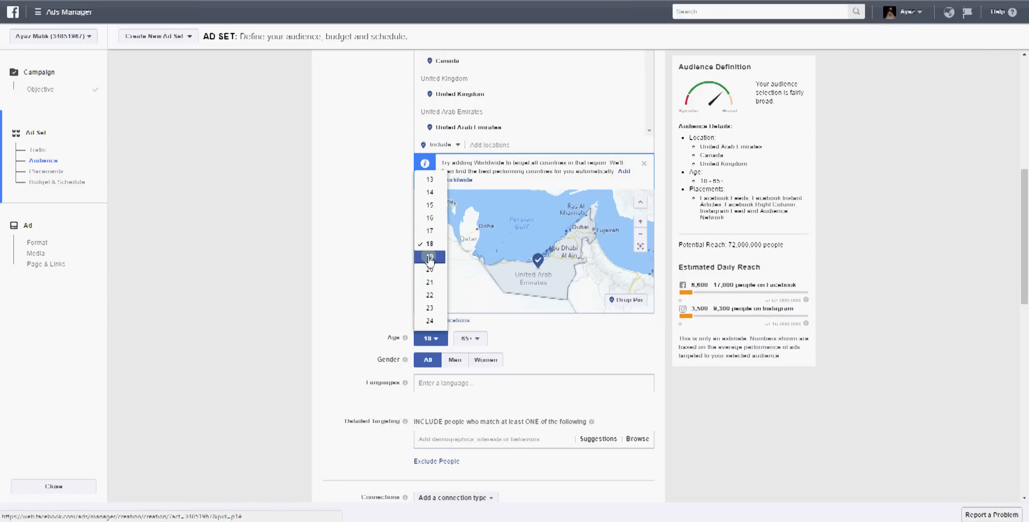
left_click(430, 294)
left_click(477, 339)
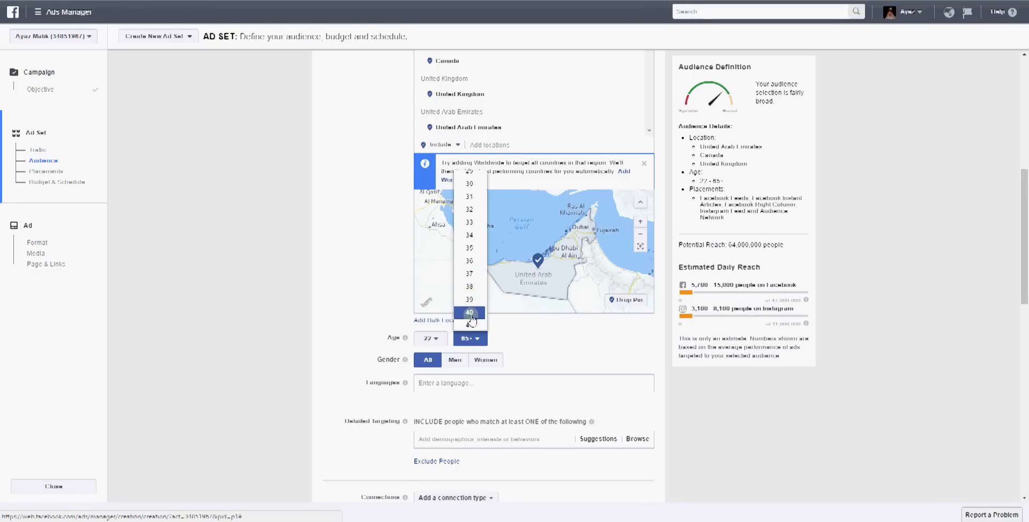
left_click(469, 313)
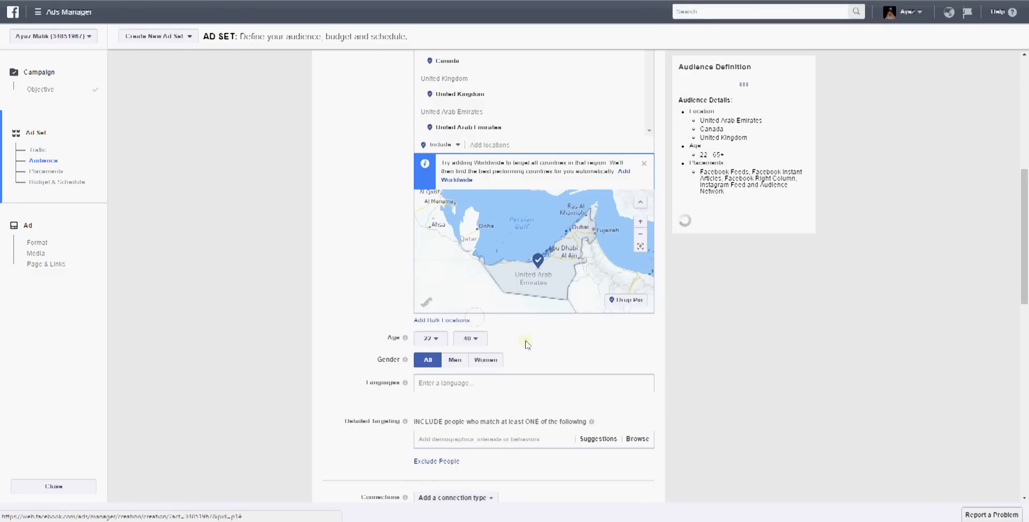
left_click(454, 360)
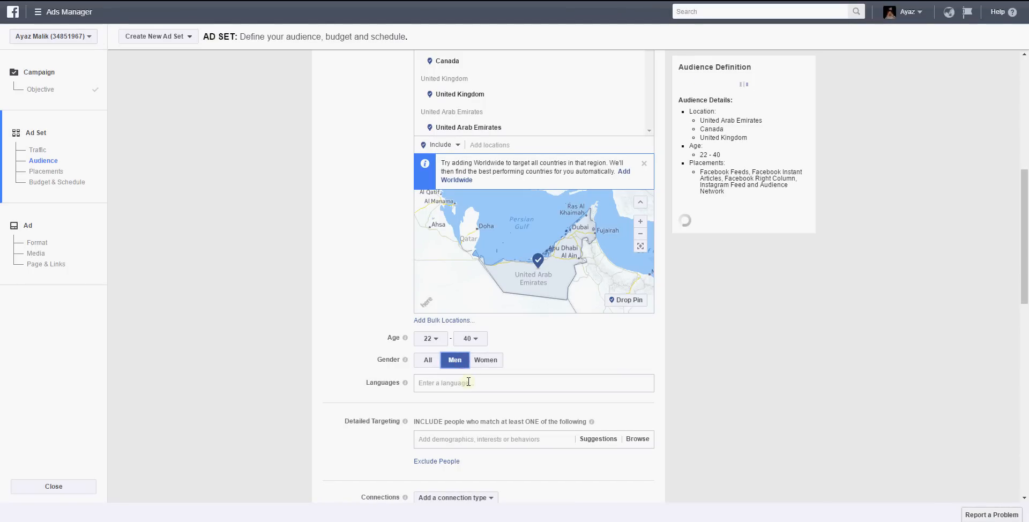
Step: Add English (All) as the audience language
left_click(469, 381)
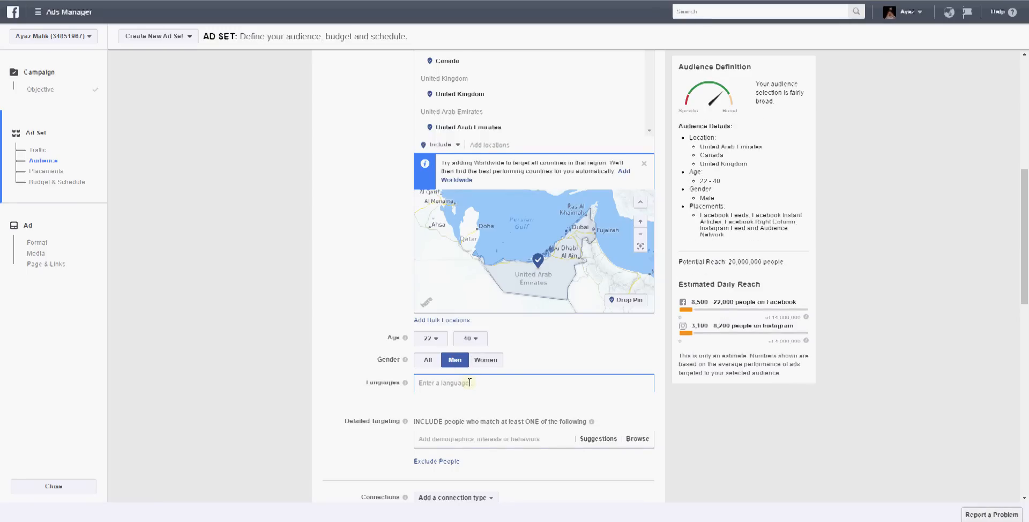
type("english")
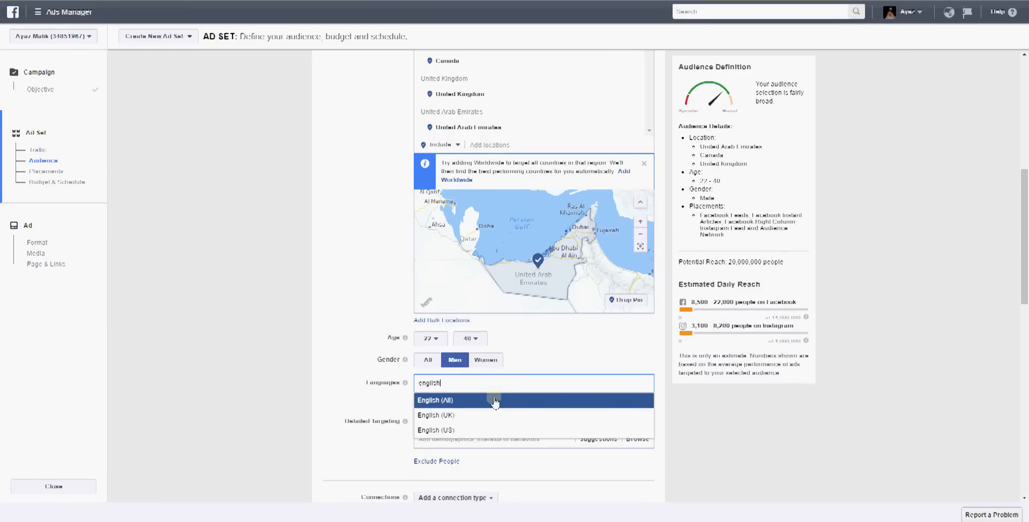
left_click(490, 400)
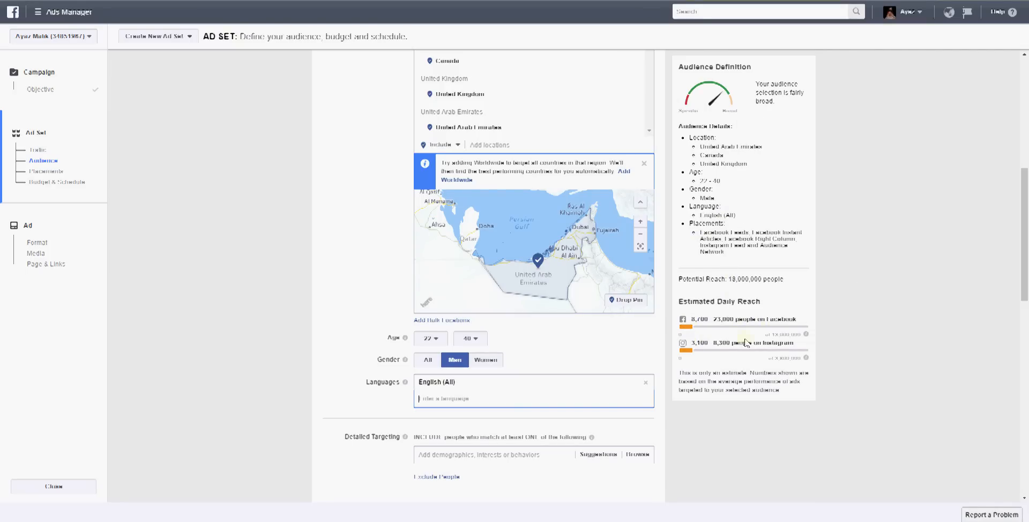
Step: Add the Millennials generation from the Demographics categories to the included detailed targeting
scroll(254, 375, "down", 3)
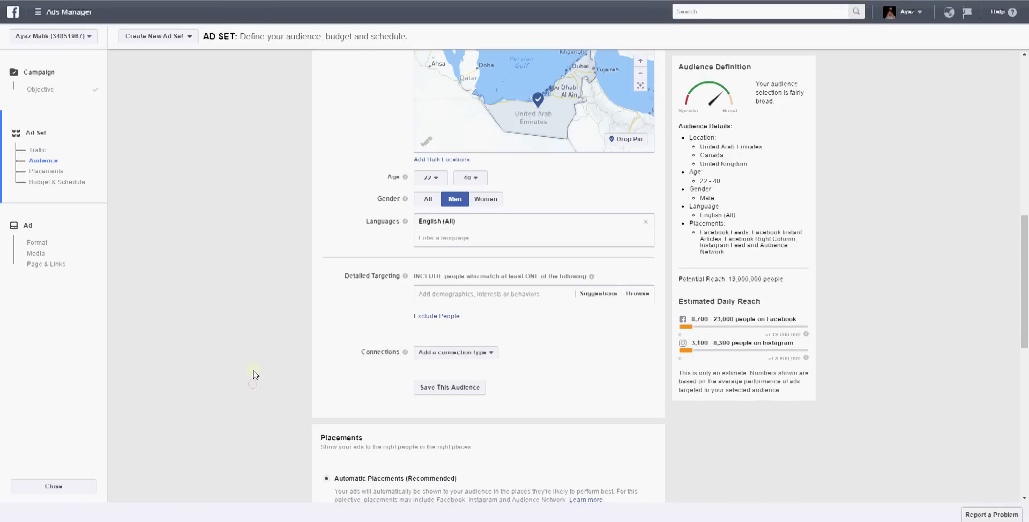
mouse_move(405, 276)
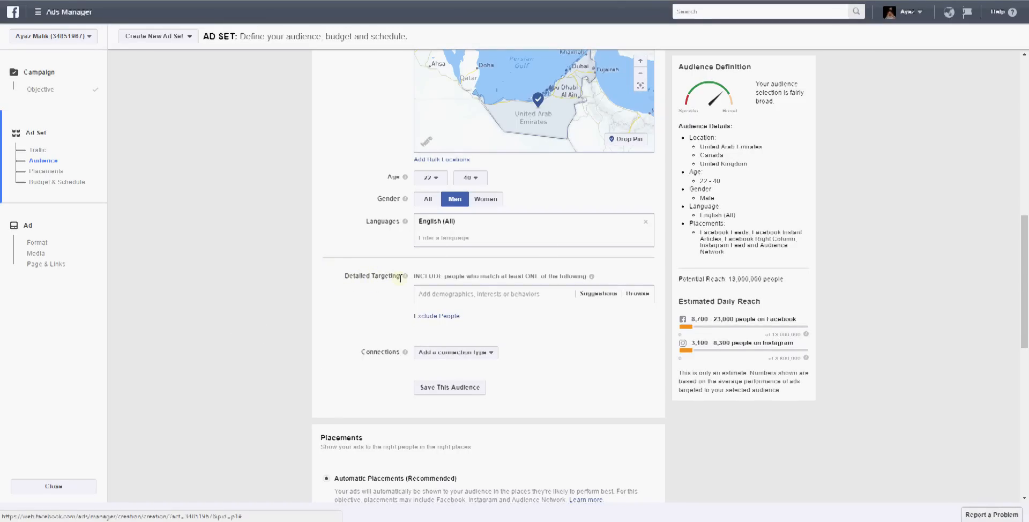
left_click(511, 293)
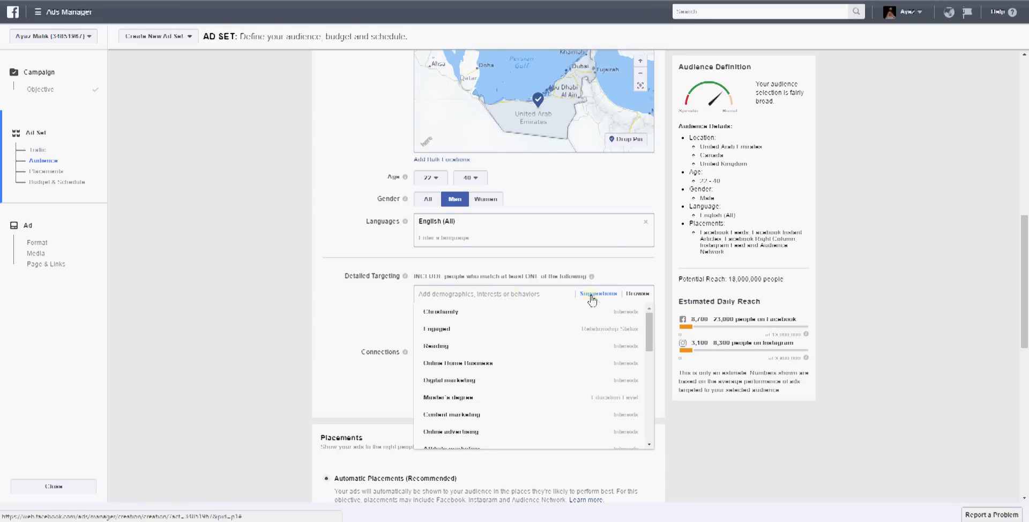
left_click(634, 295)
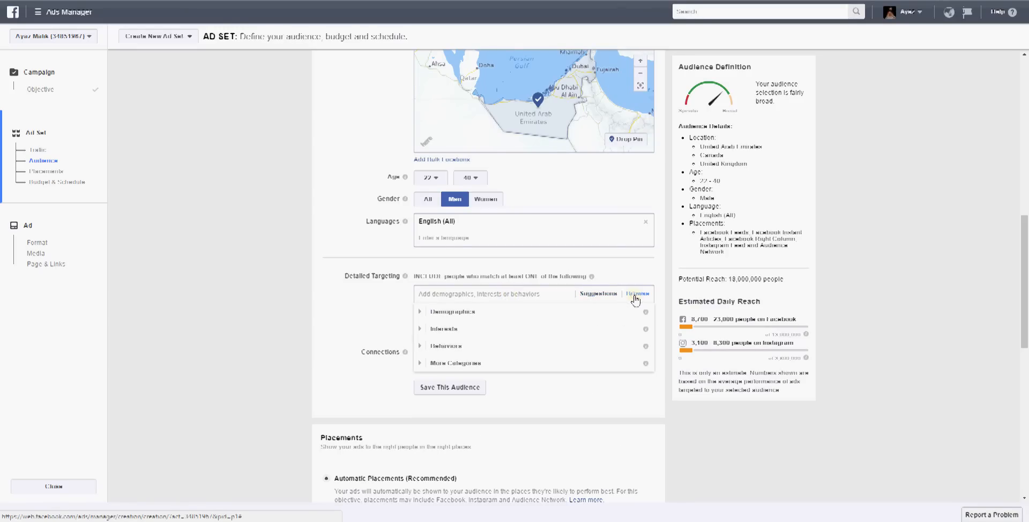
left_click(486, 312)
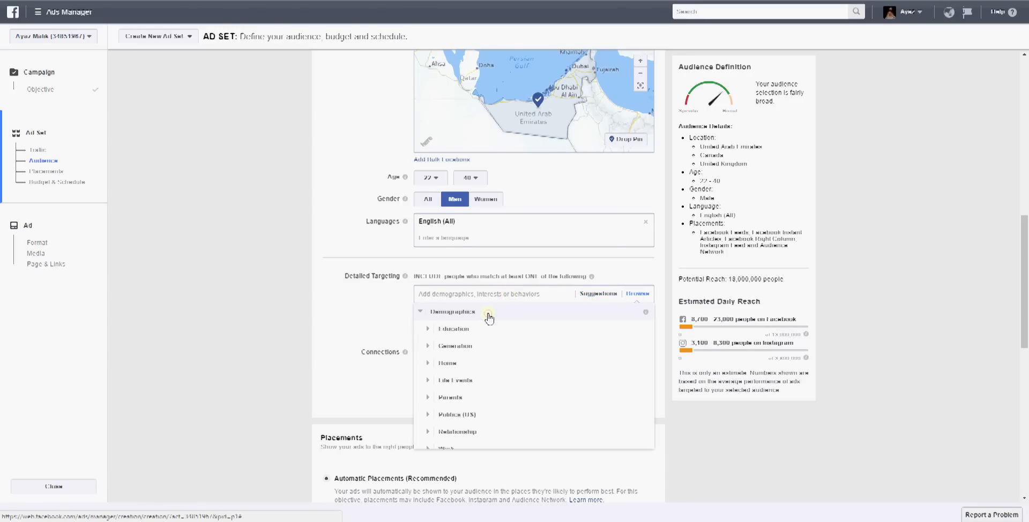
left_click(455, 346)
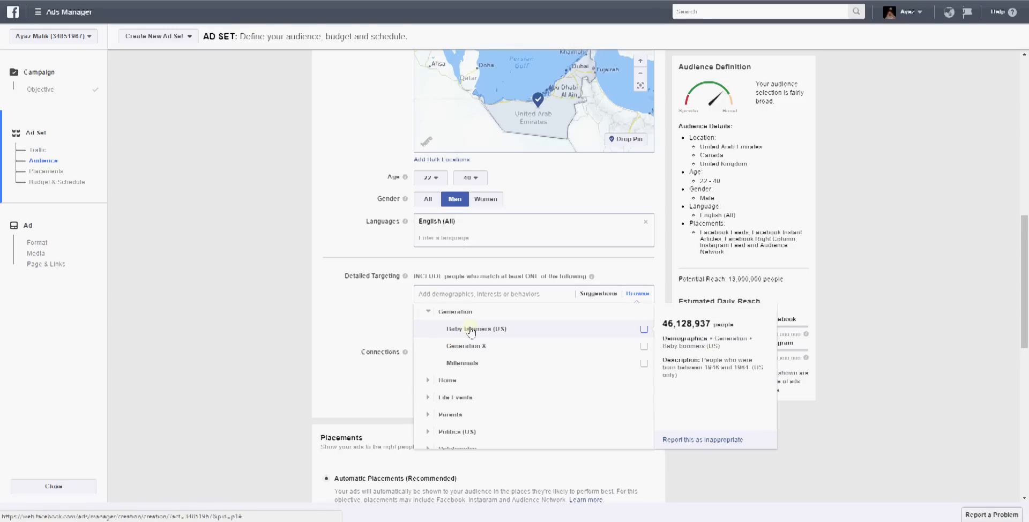
left_click(468, 370)
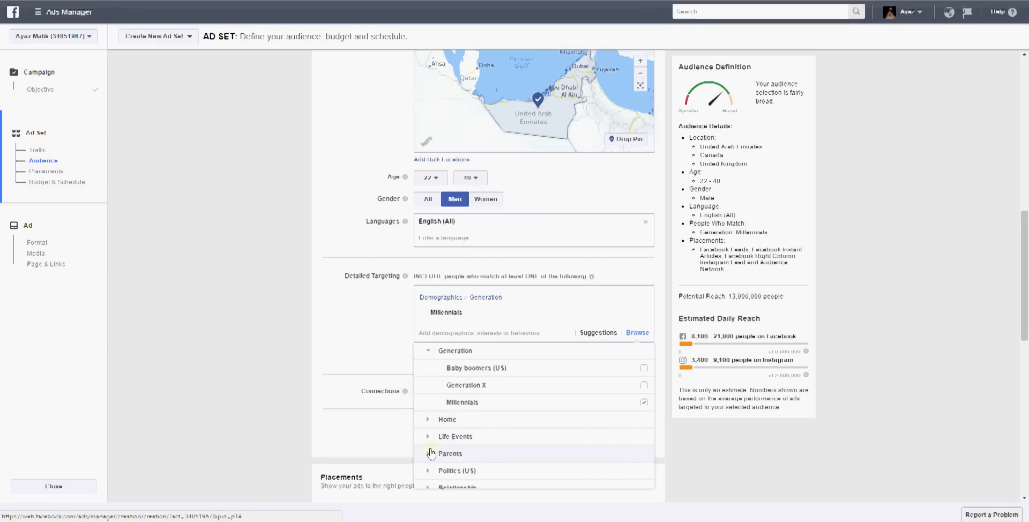
Step: Include people whose relationship status is Engaged in the detailed targeting
scroll(501, 409, "down", 5)
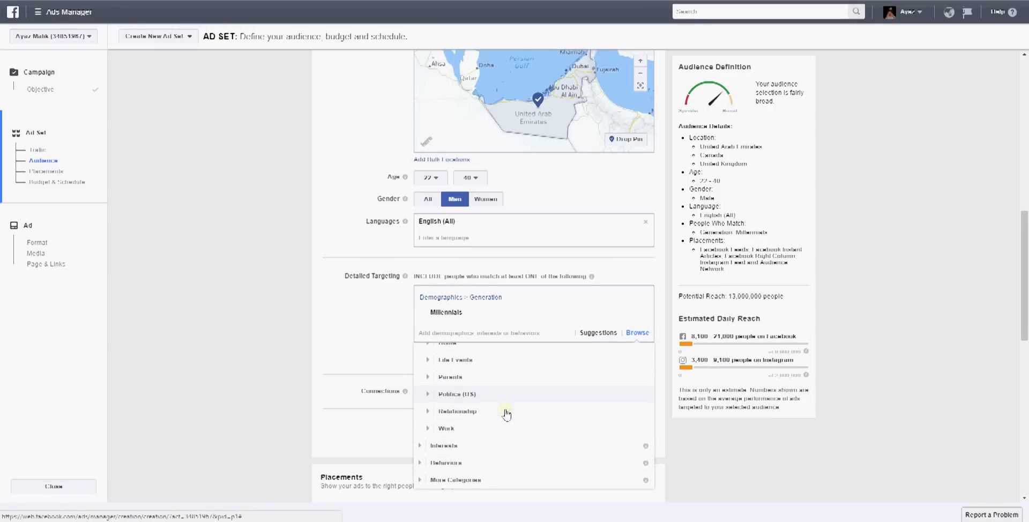
left_click(429, 358)
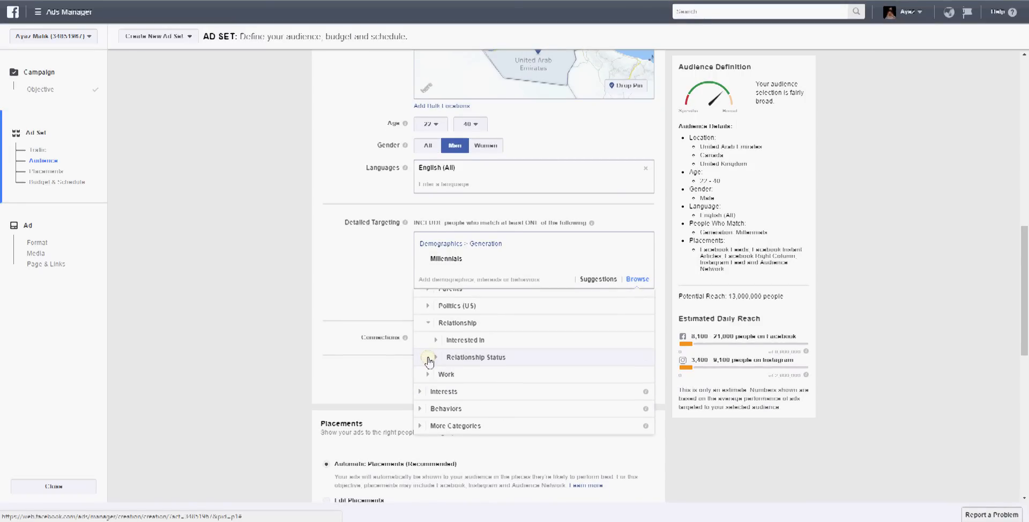
left_click(434, 341)
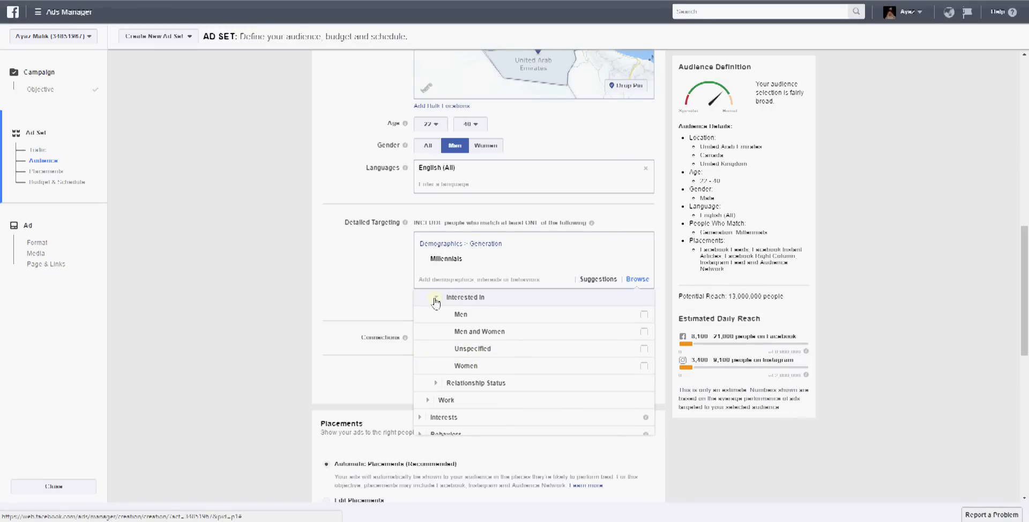
left_click(435, 384)
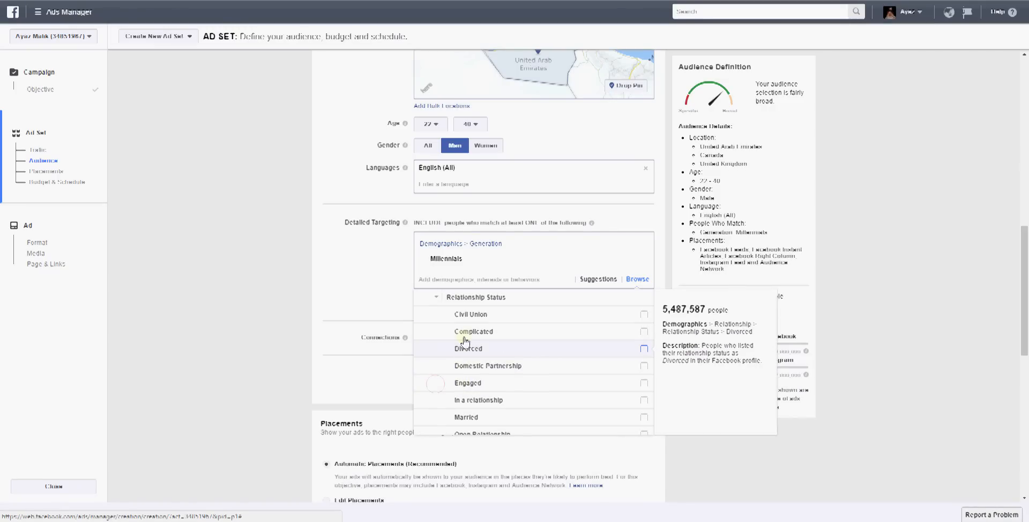
left_click(644, 382)
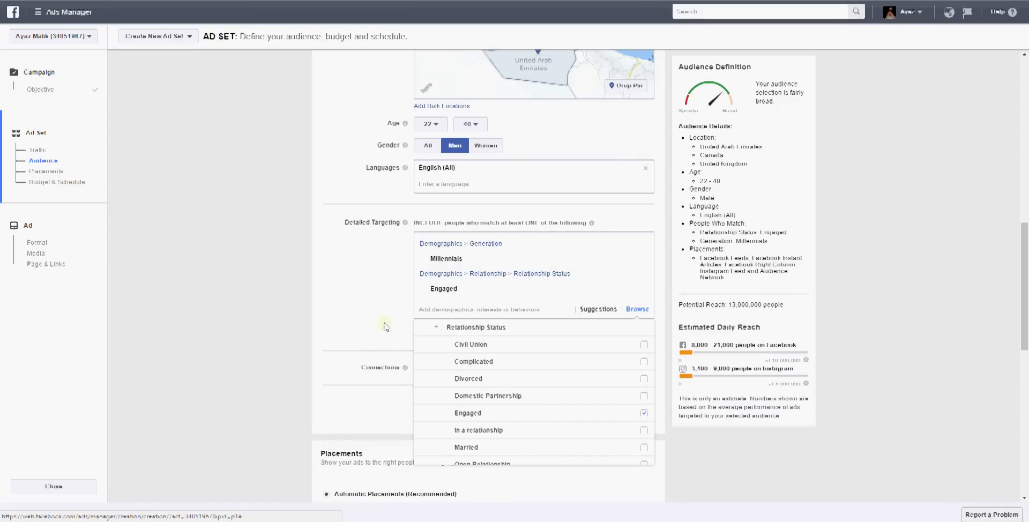
scroll(435, 329, "up", 1)
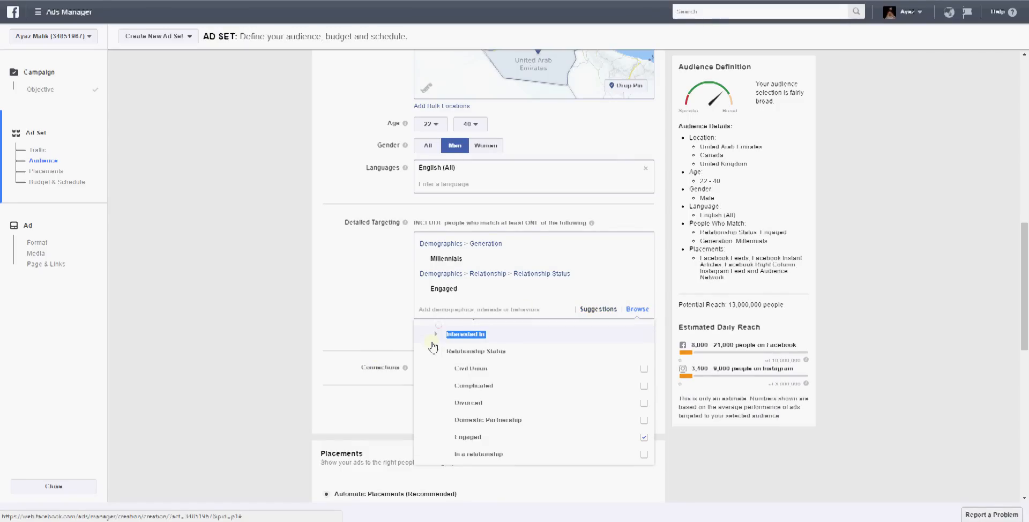
left_click(435, 351)
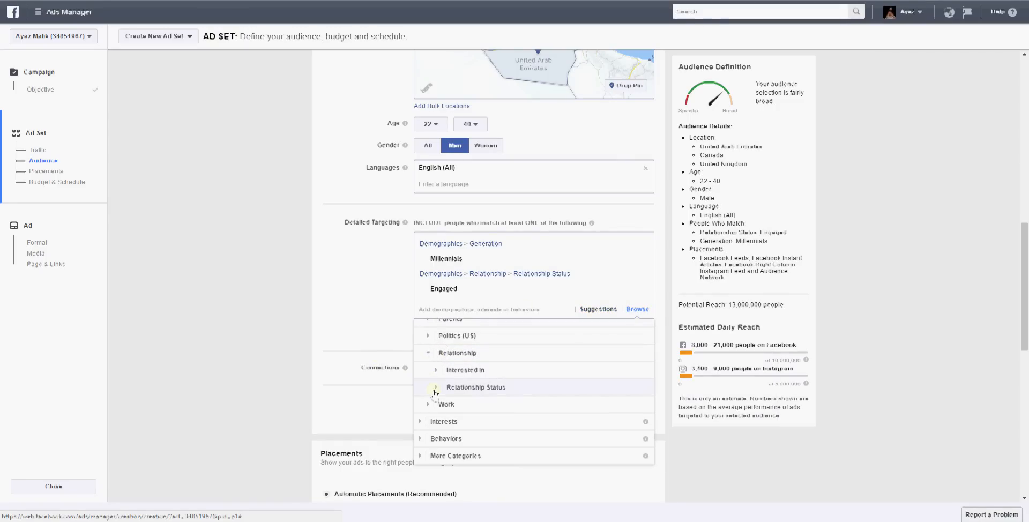
Step: Include the work industries Arts, Entertainment, Sports and Media and Computer and Mathematics in the detailed targeting
scroll(434, 391, "down", 1)
left_click(426, 350)
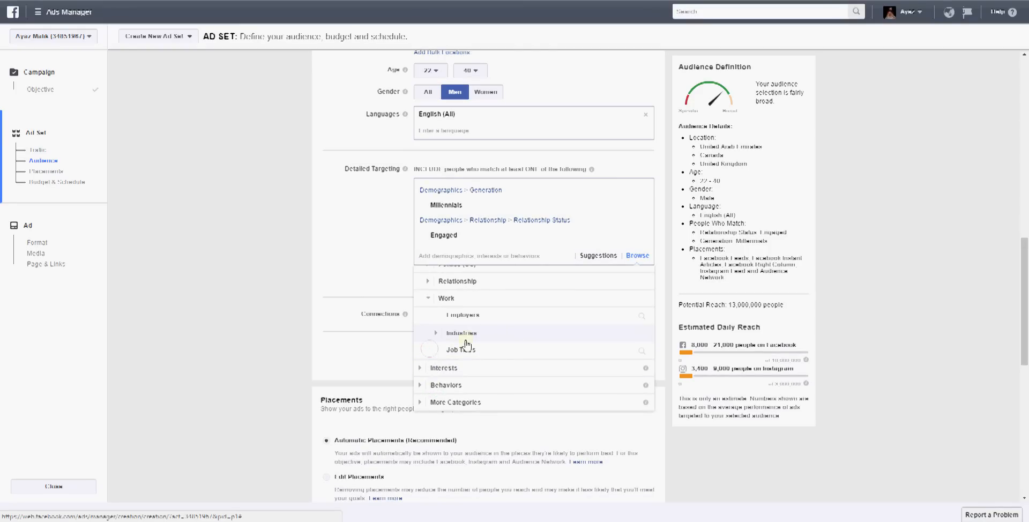
left_click(437, 335)
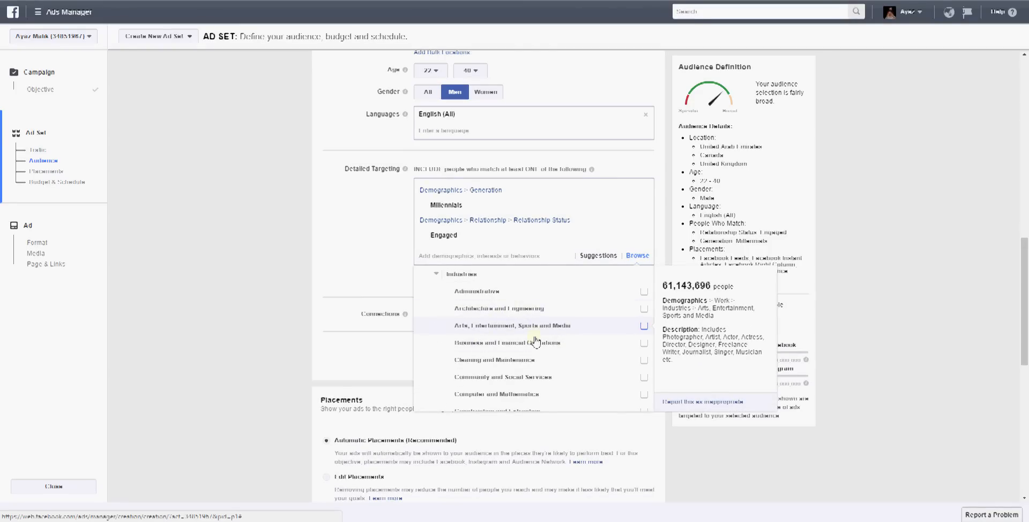
left_click(643, 327)
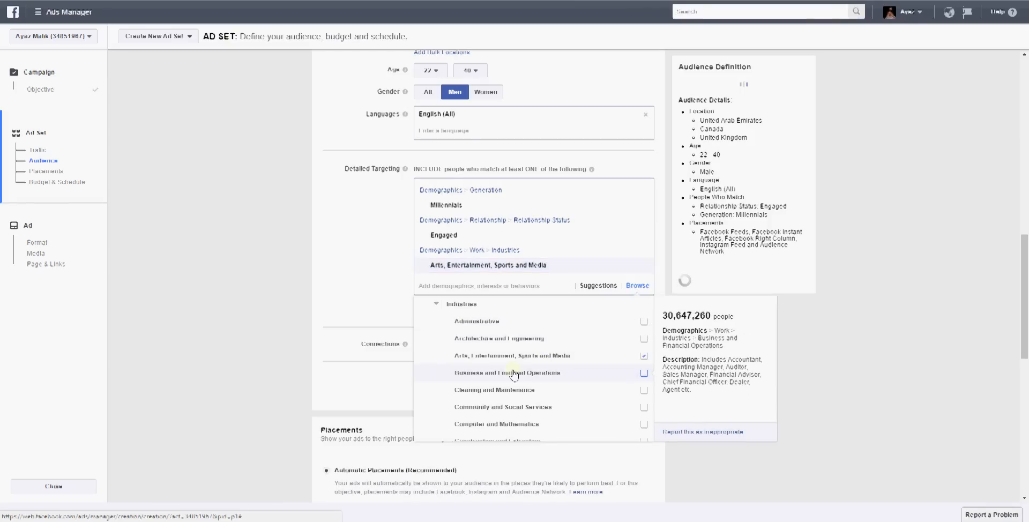
scroll(542, 391, "down", 2)
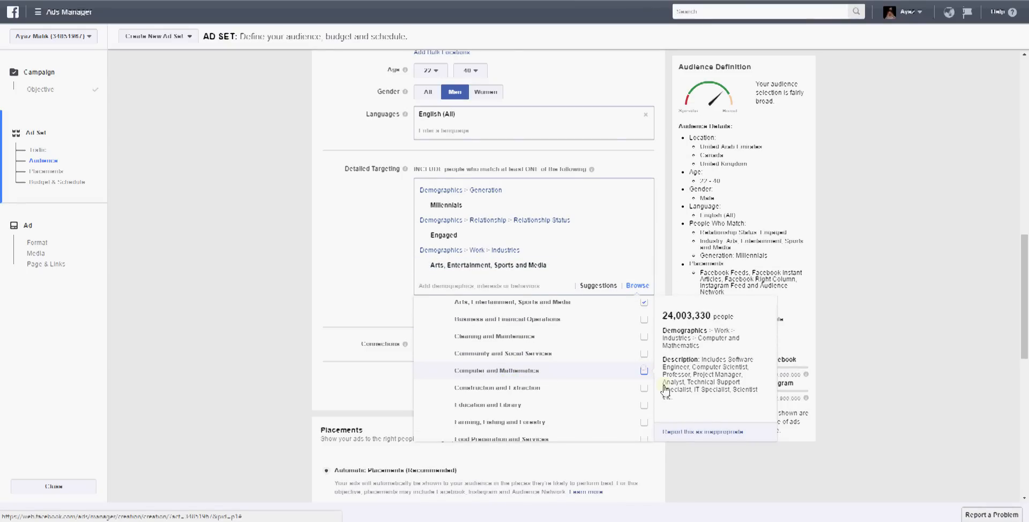
left_click(643, 371)
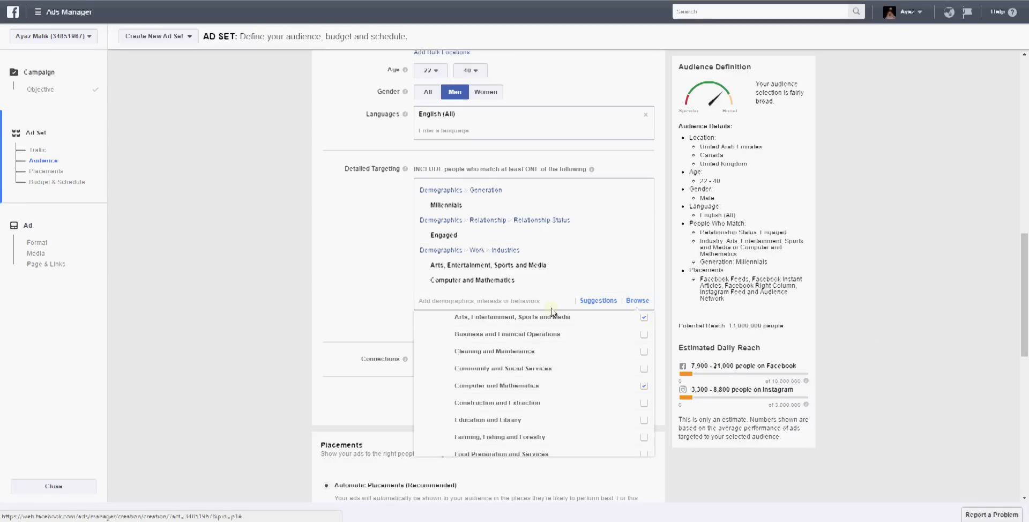
Step: Search the detailed targeting options for "cars" and include the Cars interest
left_click(598, 301)
type("ca")
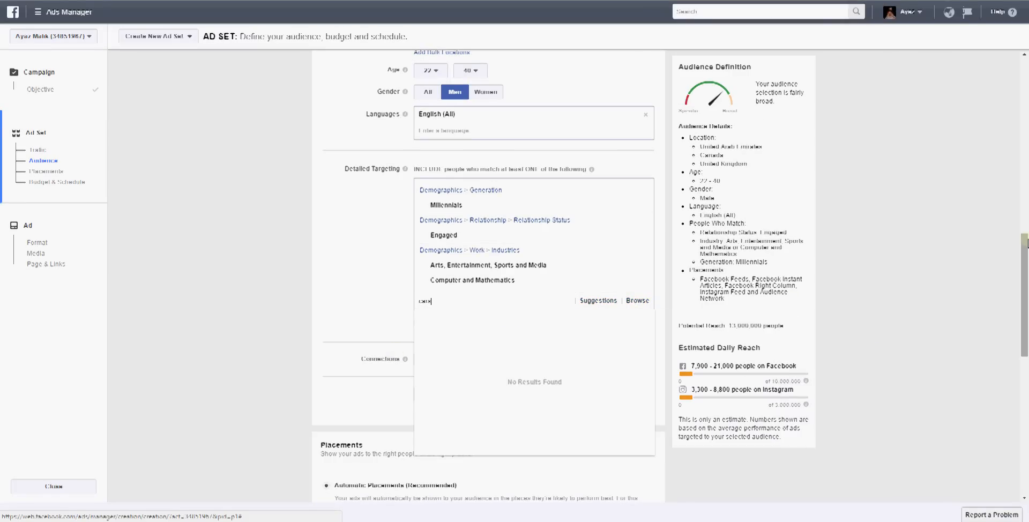
type("rs")
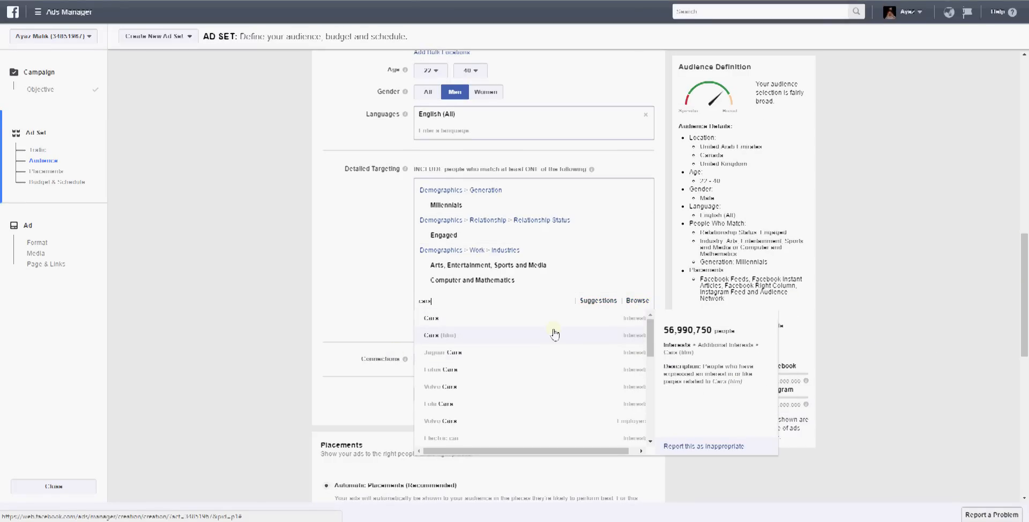
left_click(543, 321)
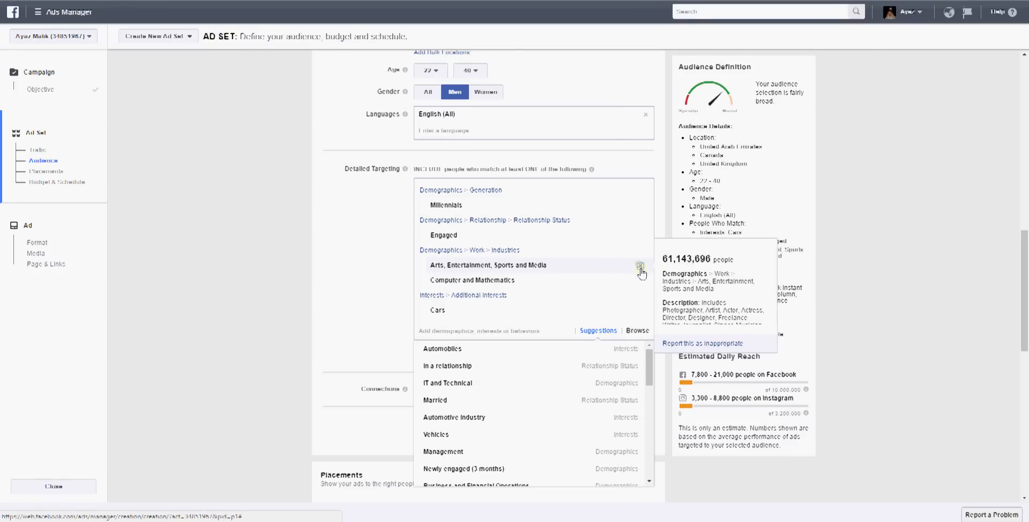
Step: Remove the Arts, Entertainment, Sports and Media and Computer and Mathematics industries from the included targeting
left_click(640, 266)
left_click(640, 267)
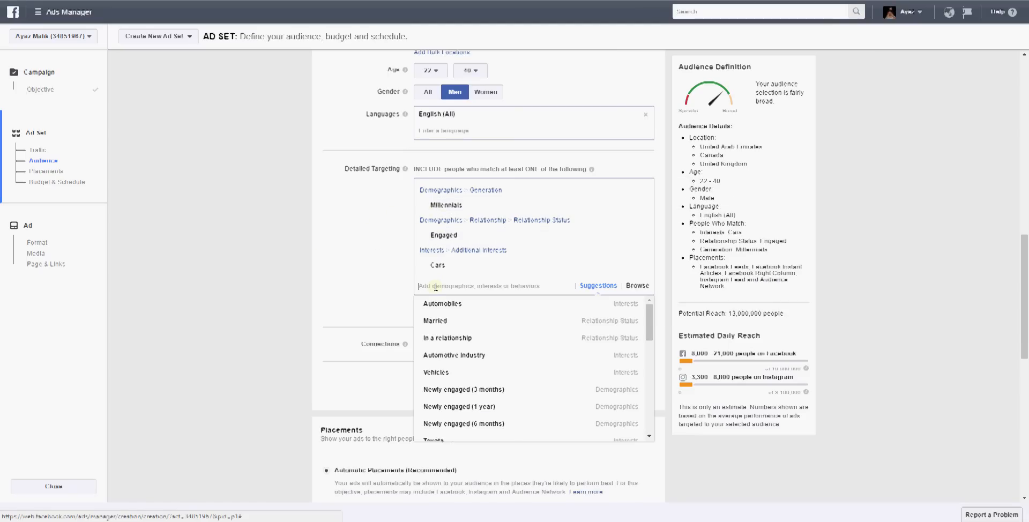
Step: Add the suggested Automobiles interest to the included detailed targeting
left_click(465, 305)
left_click(351, 287)
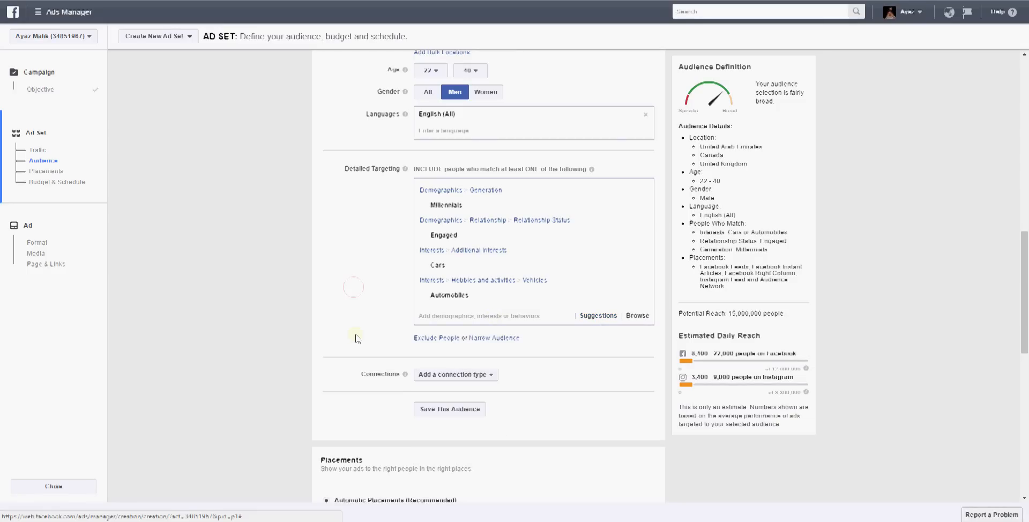
Step: Exclude people interested in Motorcycles from the audience, finding the interest with the search term "motor"
left_click(449, 340)
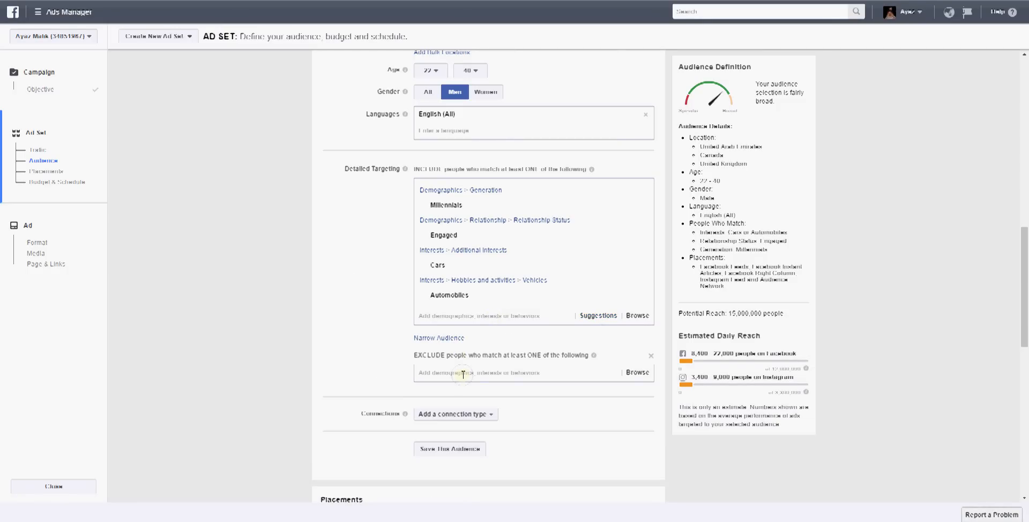
left_click(463, 373)
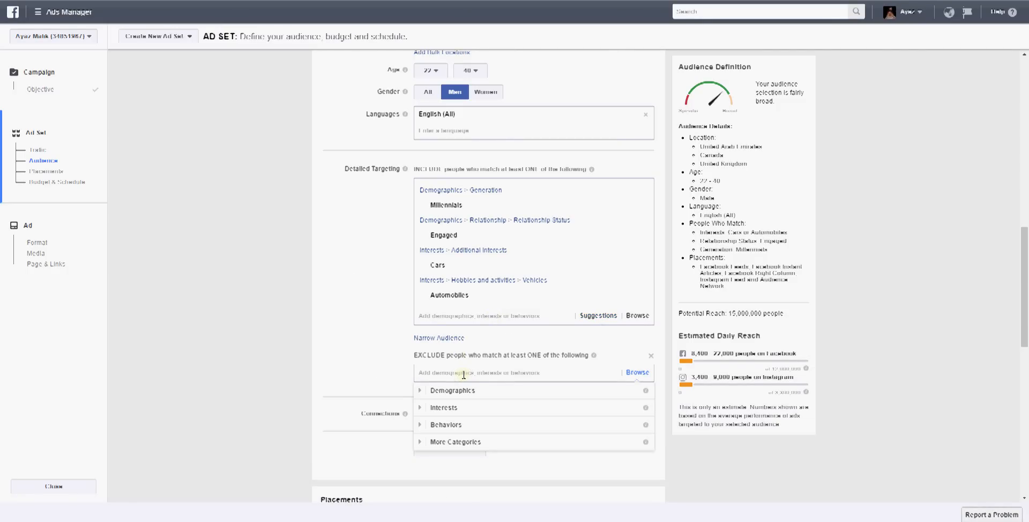
type("motor")
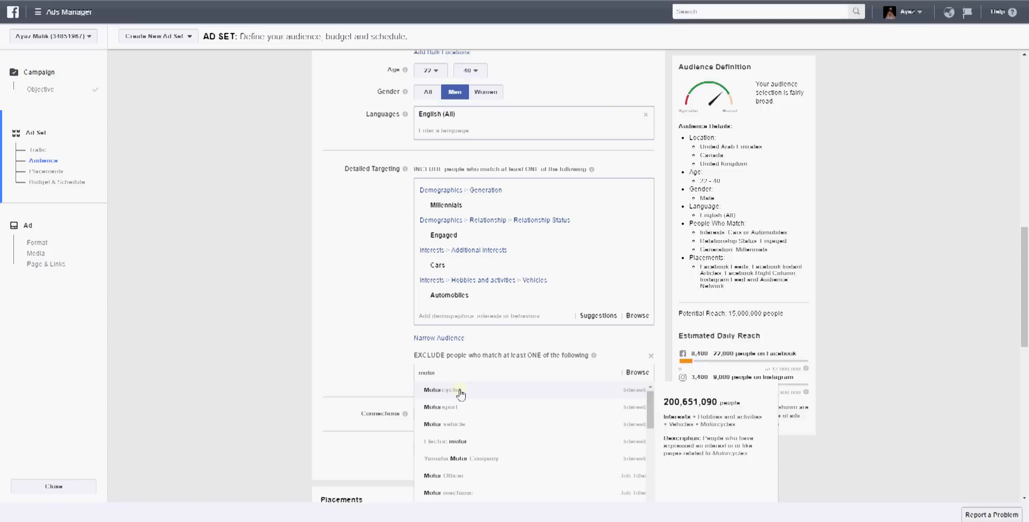
left_click(460, 391)
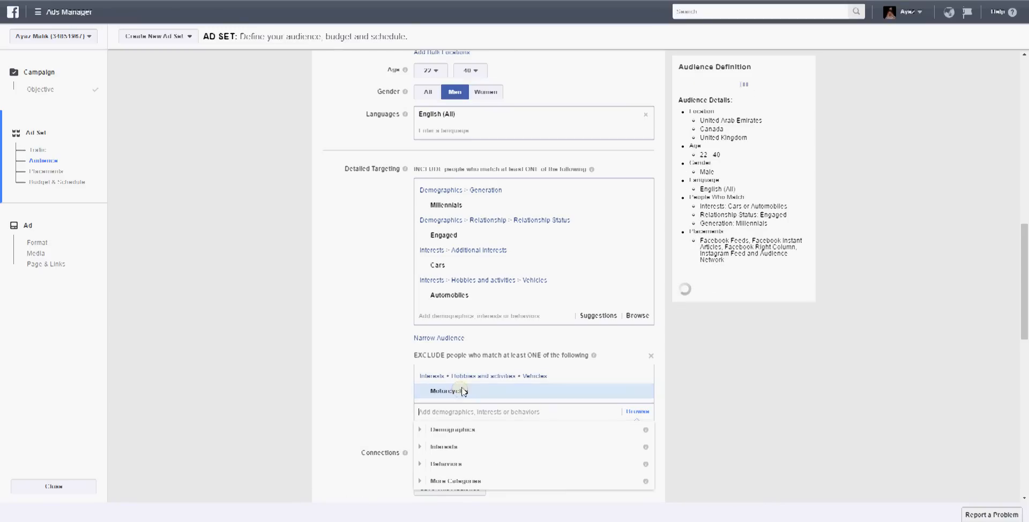
left_click(309, 277)
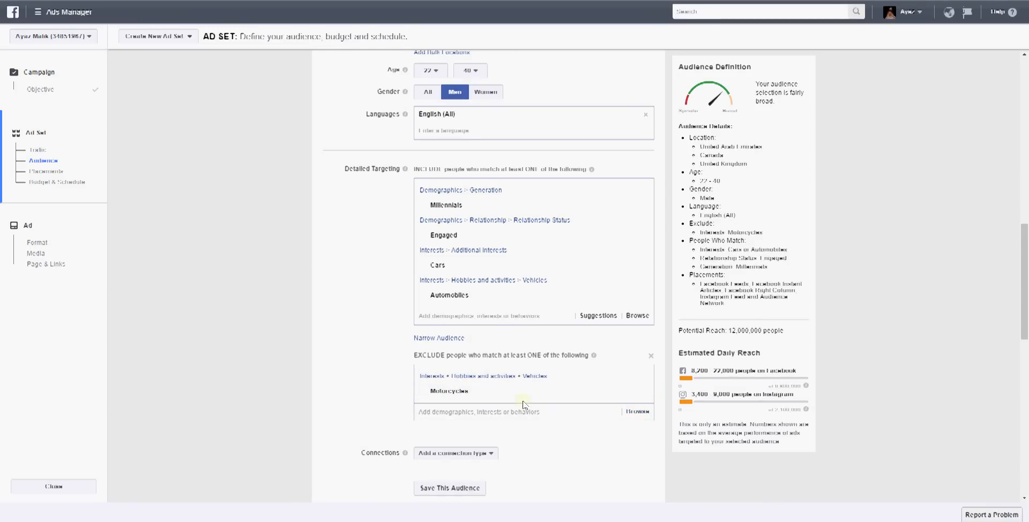
Step: Narrow the audience to people who must also match the Cruise interest
left_click(447, 339)
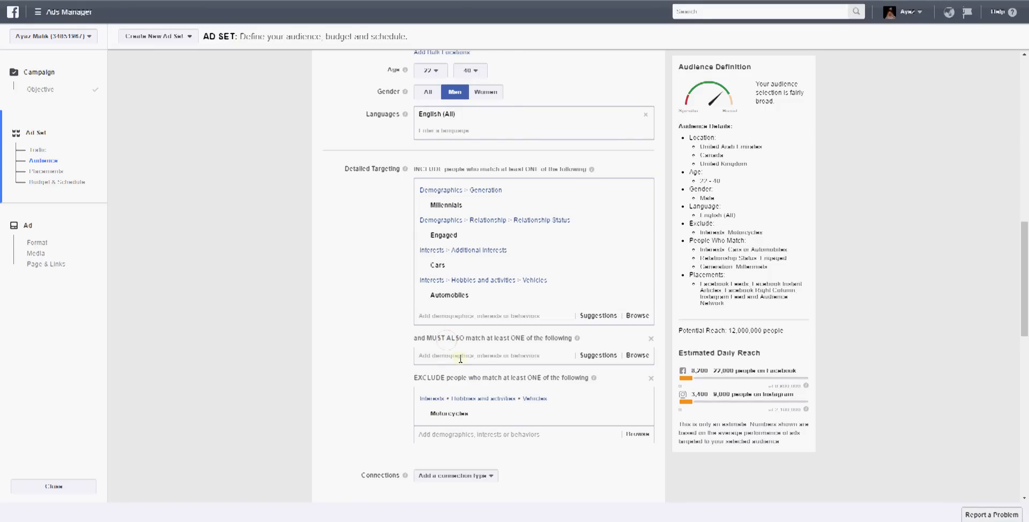
type("q")
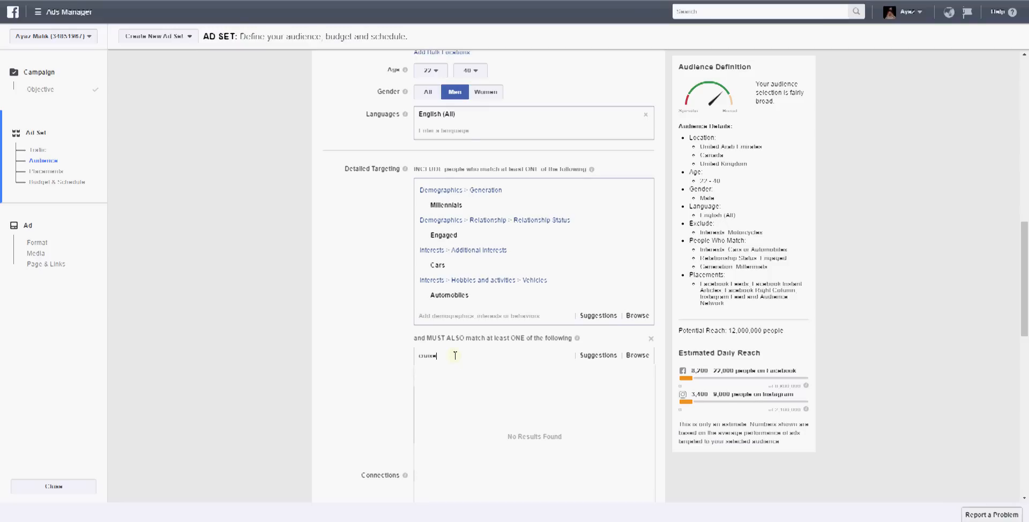
type("ruise")
left_click(456, 379)
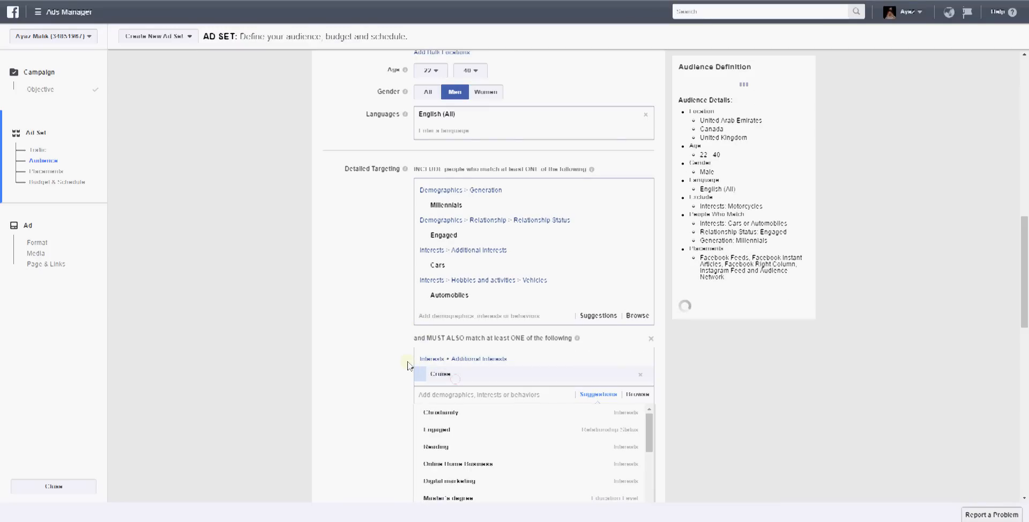
left_click(361, 347)
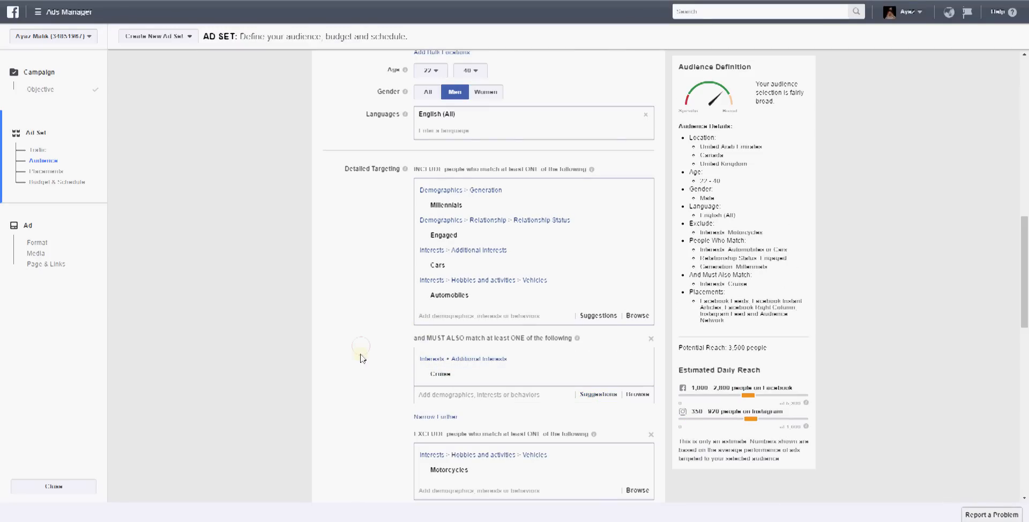
scroll(510, 386, "down", 2)
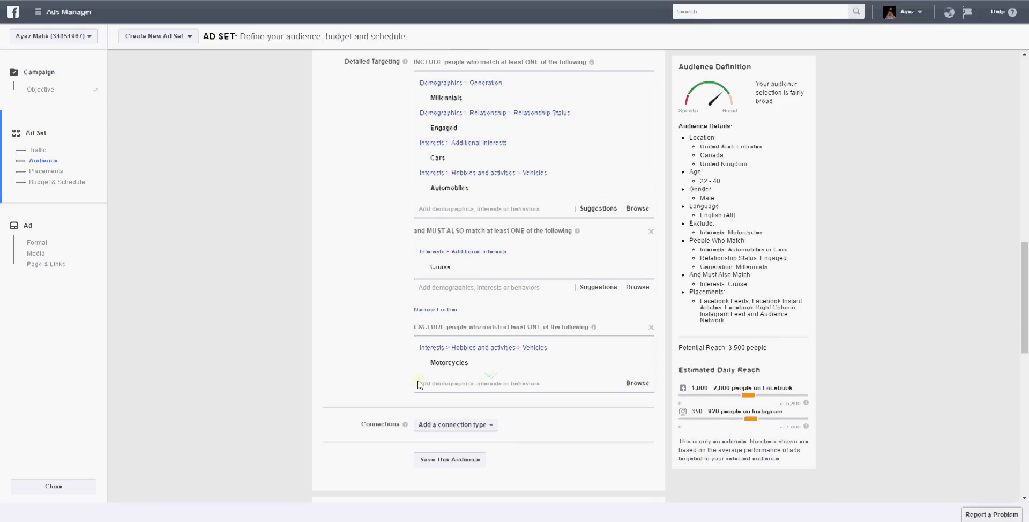
mouse_move(453, 365)
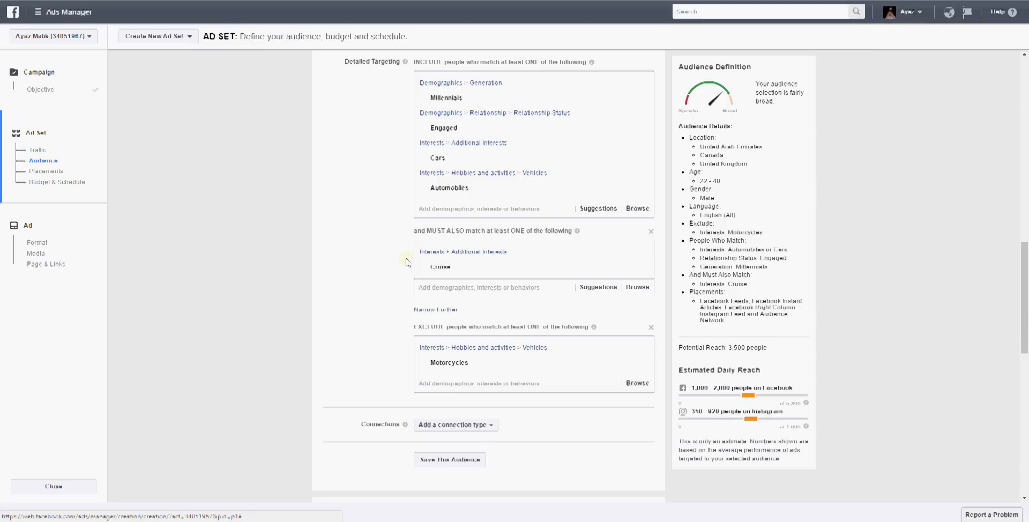
Step: Add a People who like your Page connection for the advertiser's own Page and change it to Exclude people who like your Page
scroll(397, 289, "down", 2)
left_click(210, 343)
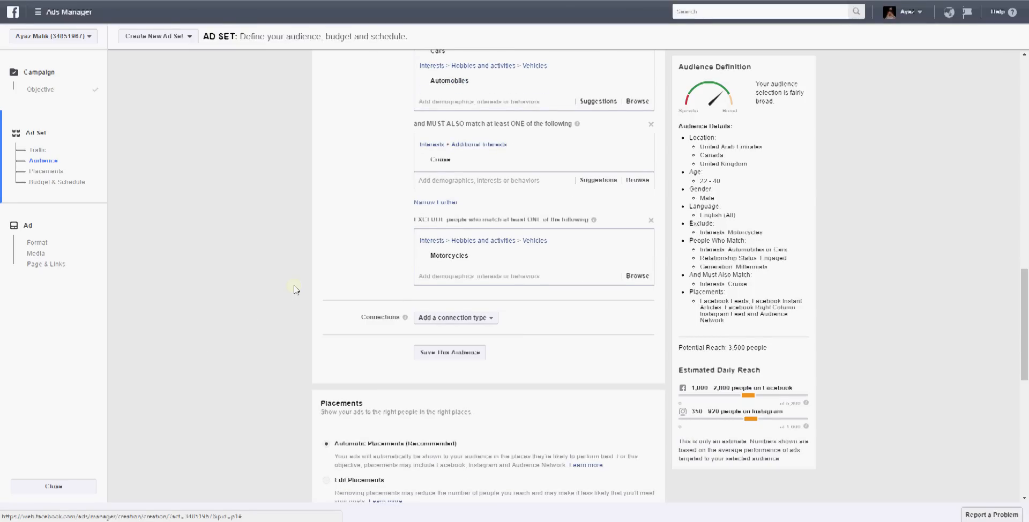
scroll(294, 290, "down", 1)
mouse_move(381, 264)
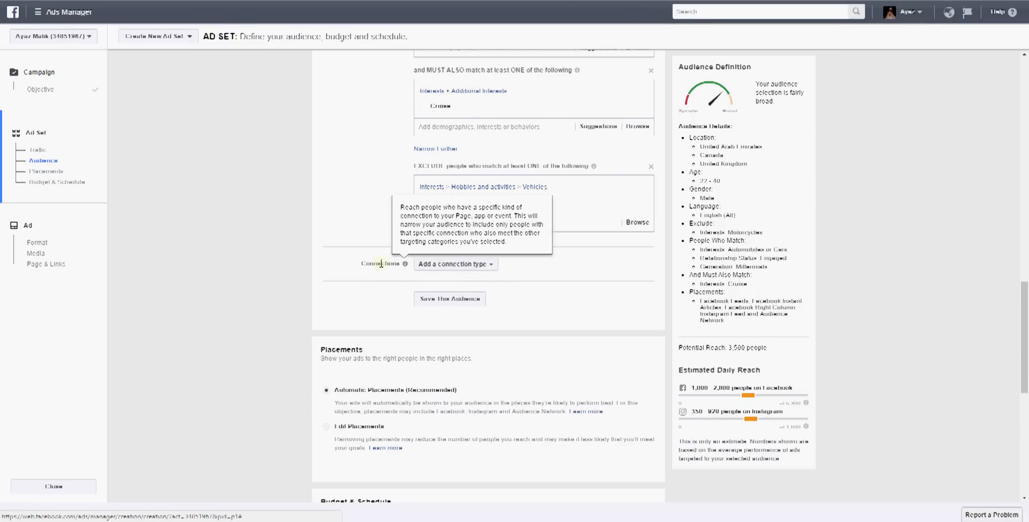
left_click(453, 266)
mouse_move(454, 279)
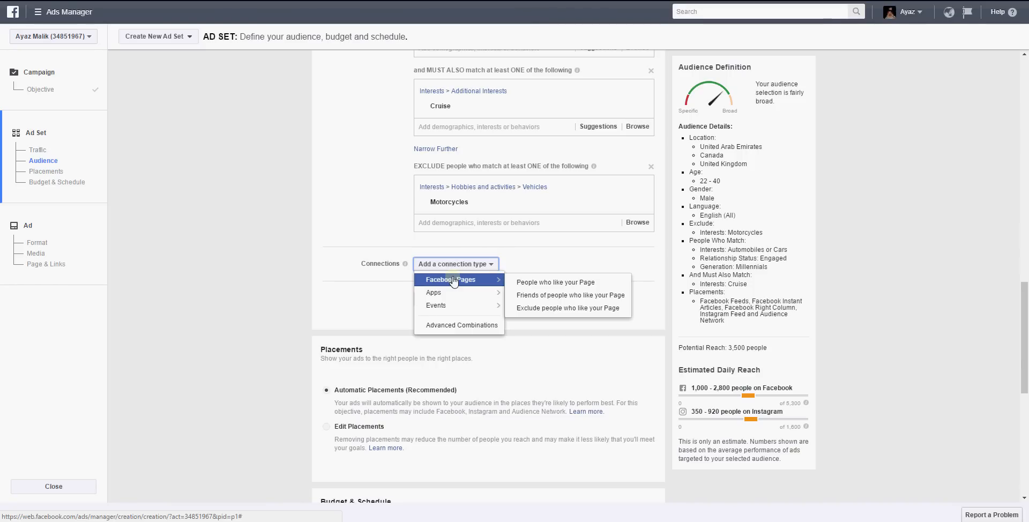
left_click(546, 284)
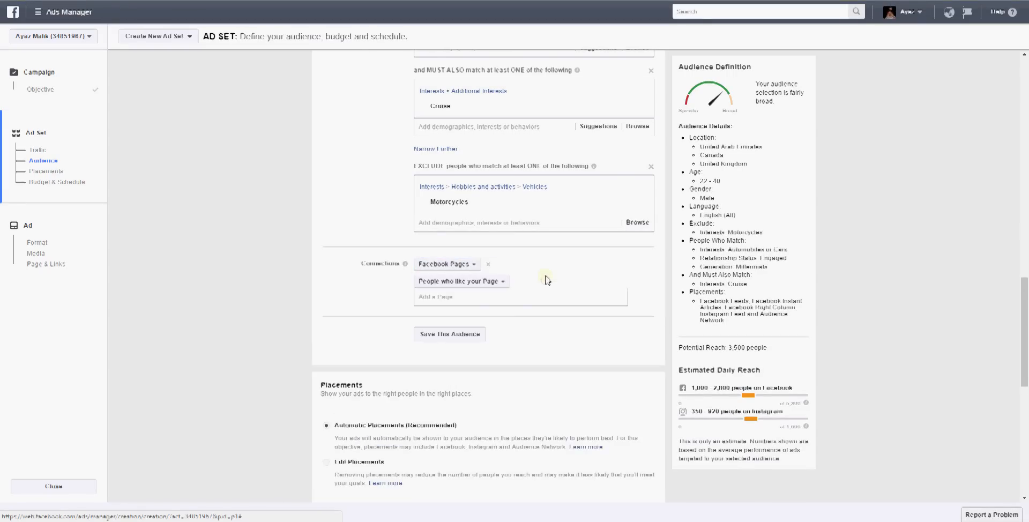
left_click(476, 298)
type("ayaz")
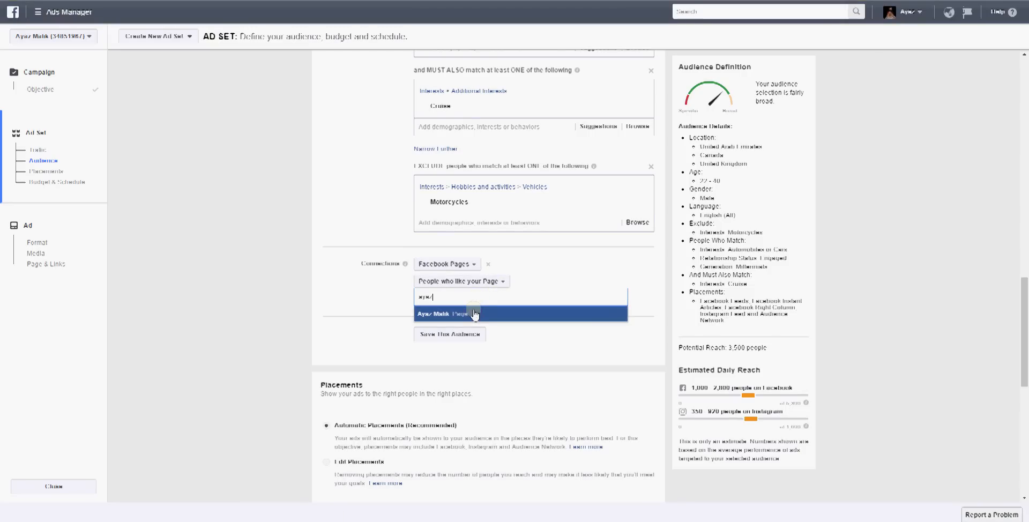
left_click(475, 314)
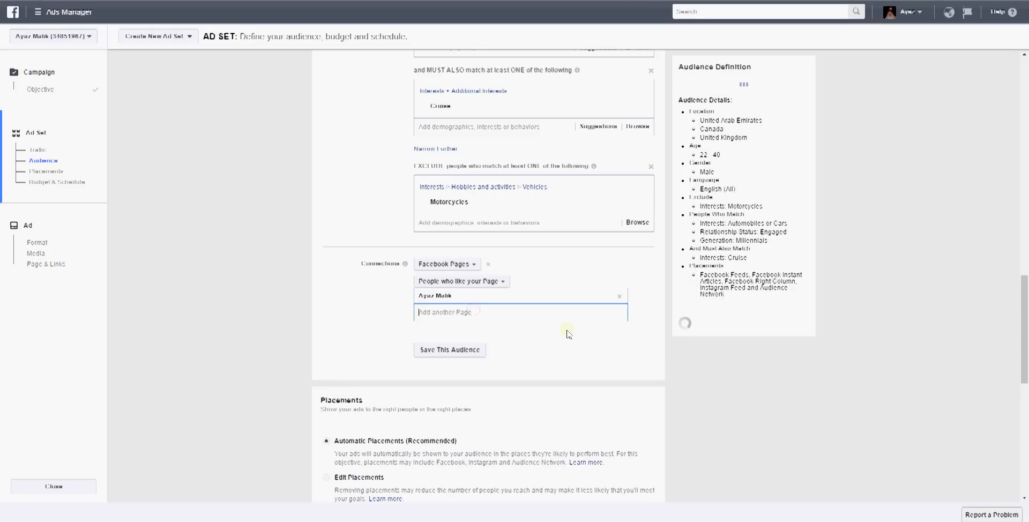
left_click(462, 281)
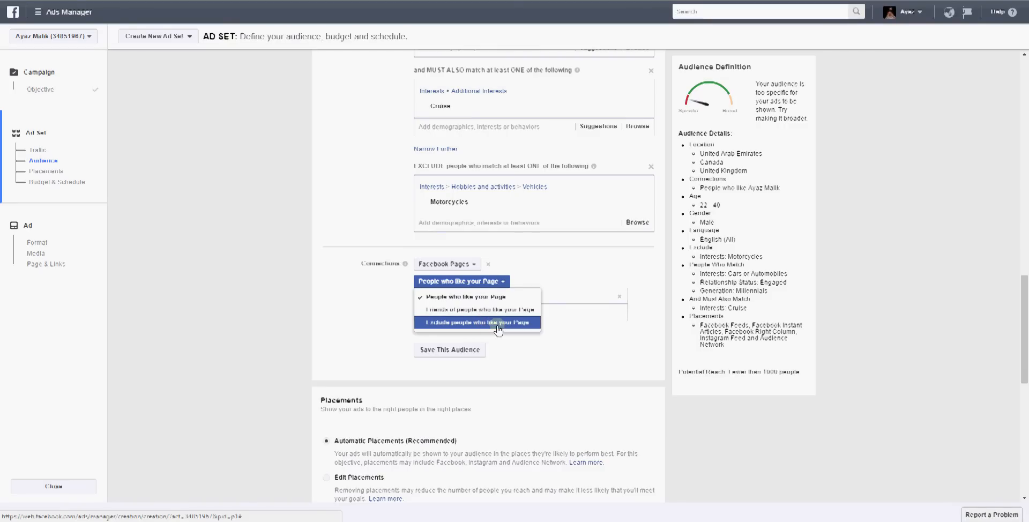
left_click(480, 323)
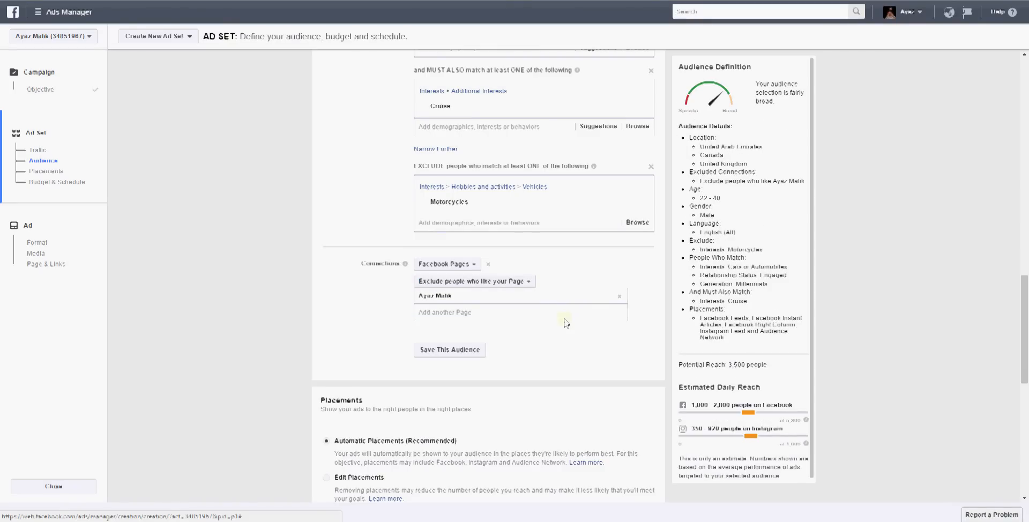
Step: Switch to Edit Placements and limit the platforms to Facebook by deselecting Instagram and Audience Network
scroll(577, 342, "down", 1)
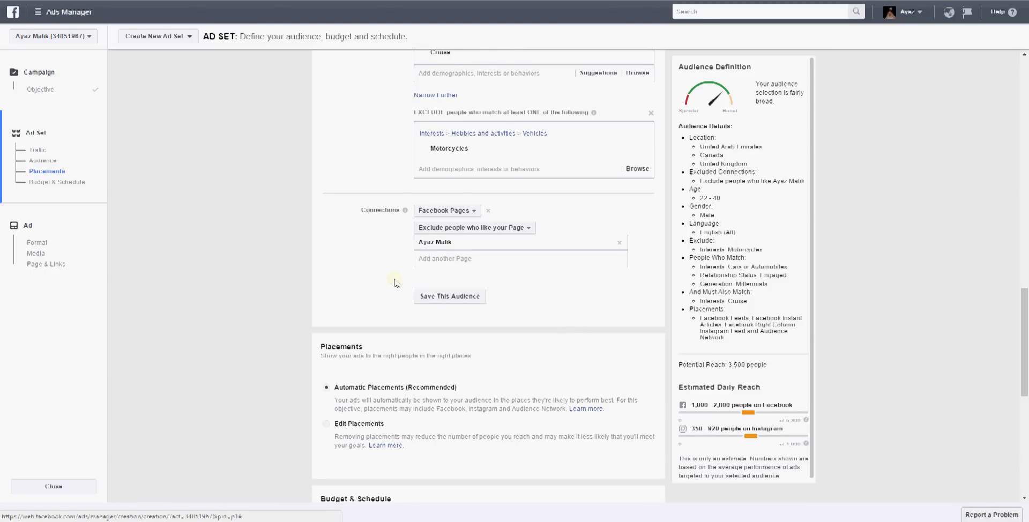
scroll(469, 301, "down", 2)
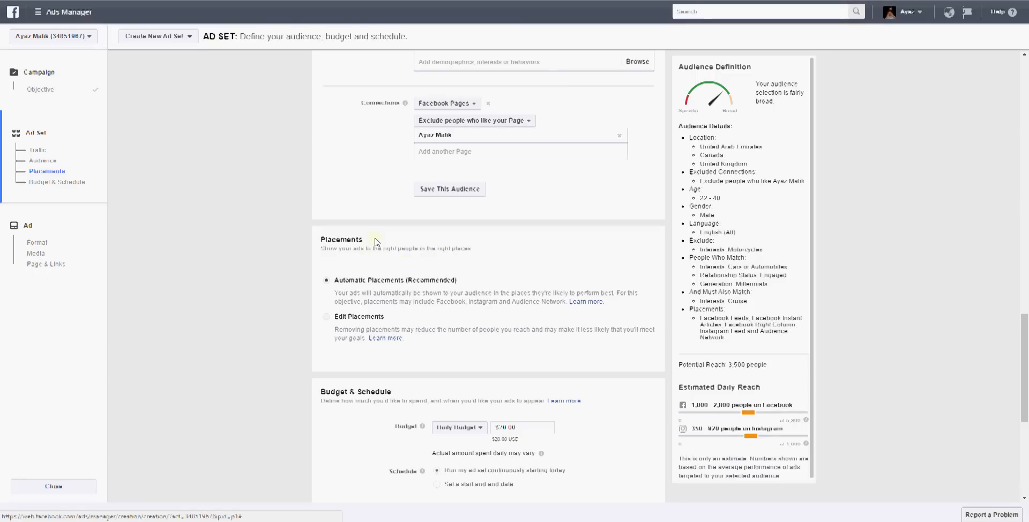
scroll(378, 244, "down", 2)
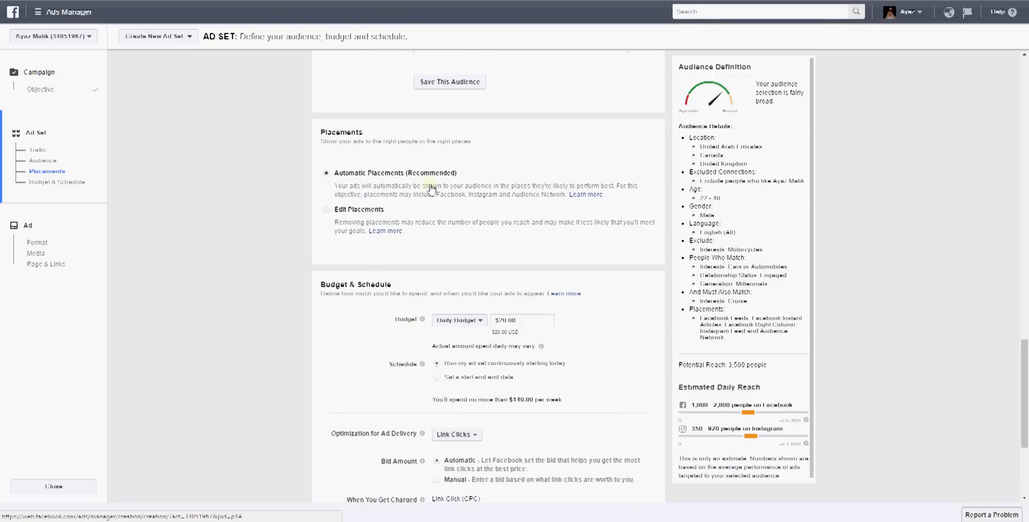
left_click(327, 210)
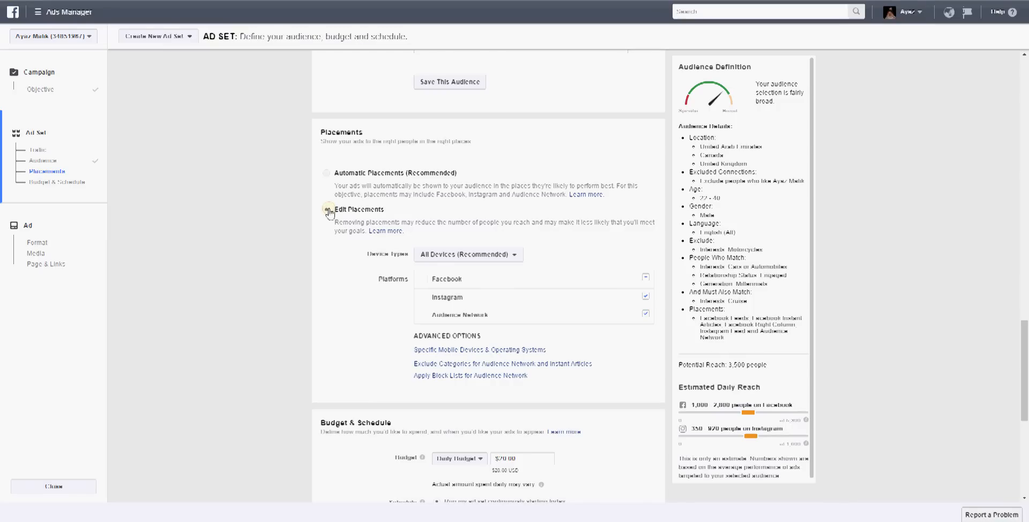
left_click(510, 256)
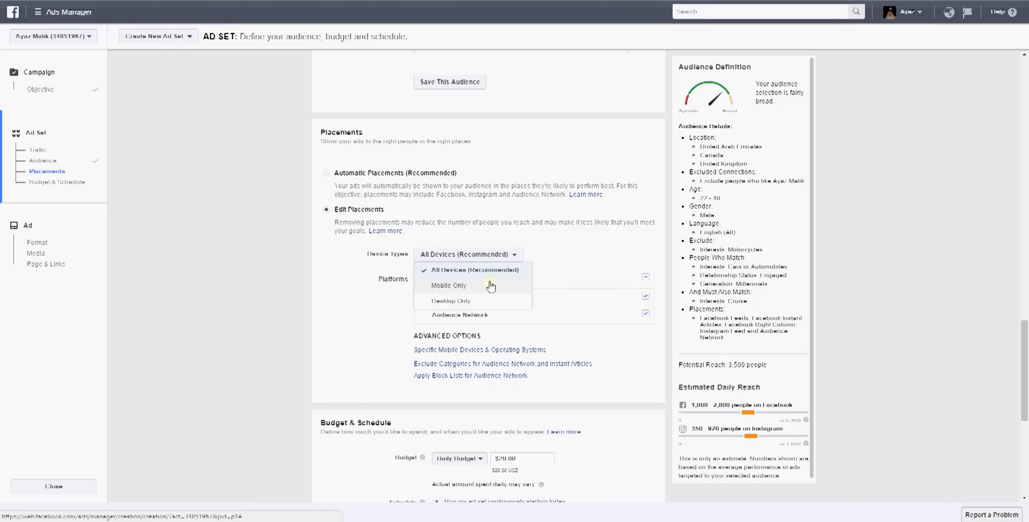
left_click(547, 254)
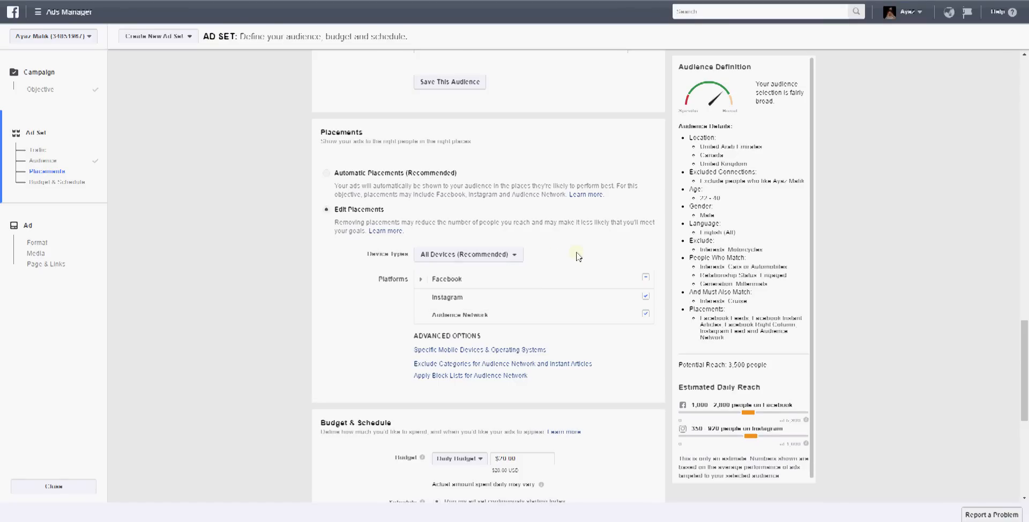
left_click(423, 284)
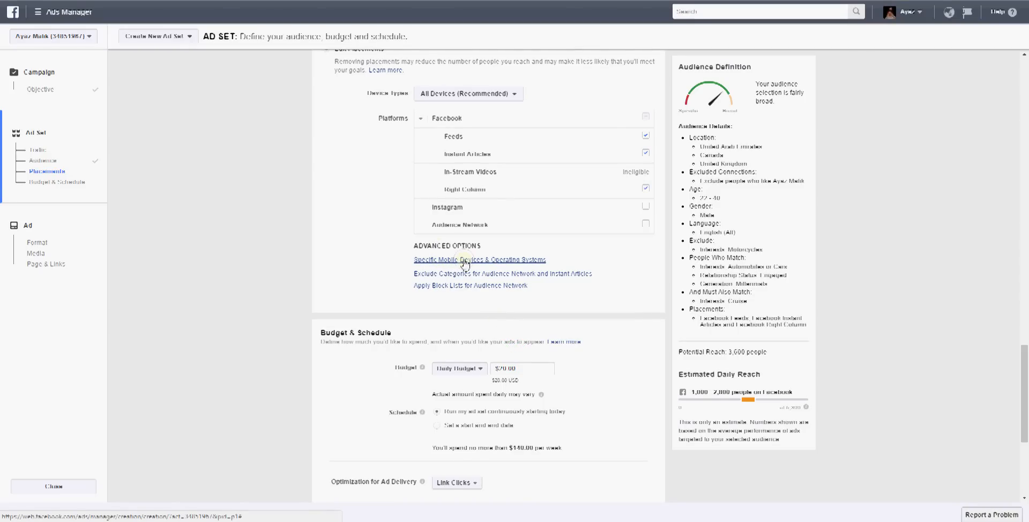
Step: Examine the advanced options for specific mobile devices and operating systems, keeping All Mobile Devices
left_click(465, 263)
left_click(460, 262)
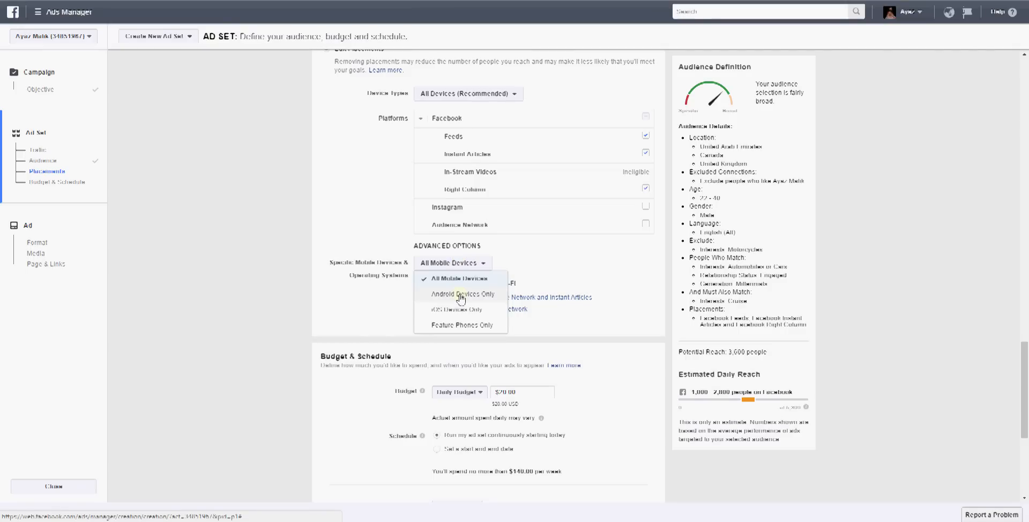
left_click(368, 302)
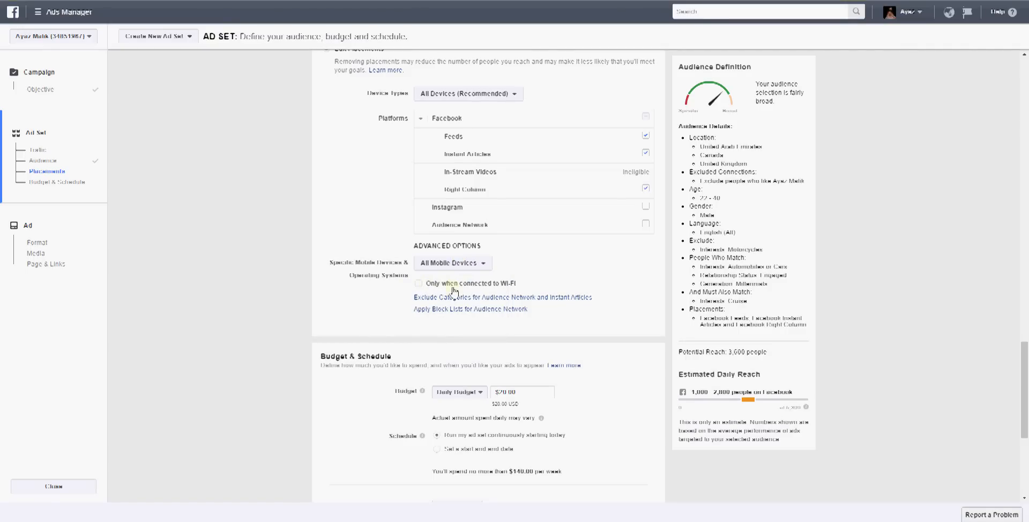
Step: Exclude the Religion category for Audience Network and Instant Articles
left_click(452, 299)
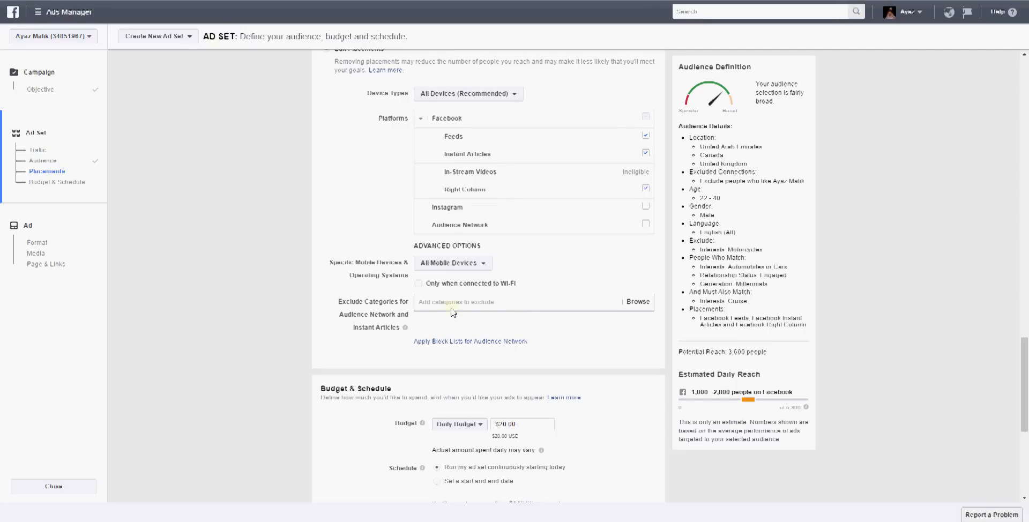
left_click(638, 302)
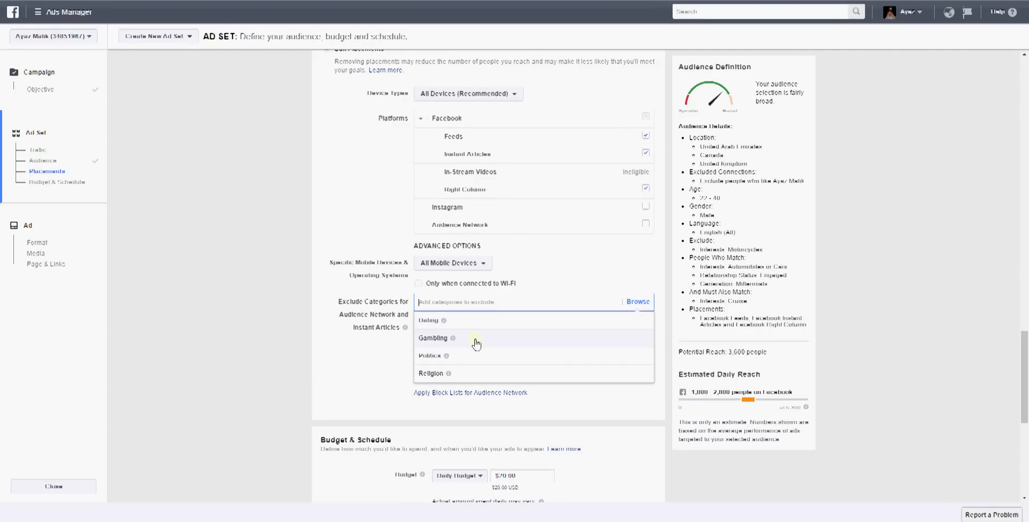
left_click(477, 374)
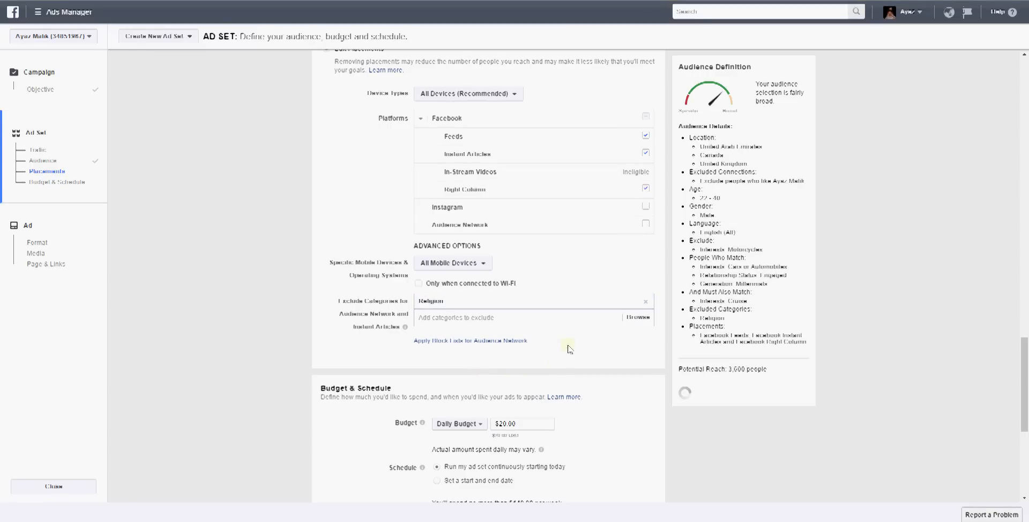
Step: Examine the budget type choices and the start and end date option, keeping the daily budget and the continuous schedule
scroll(347, 230, "down", 5)
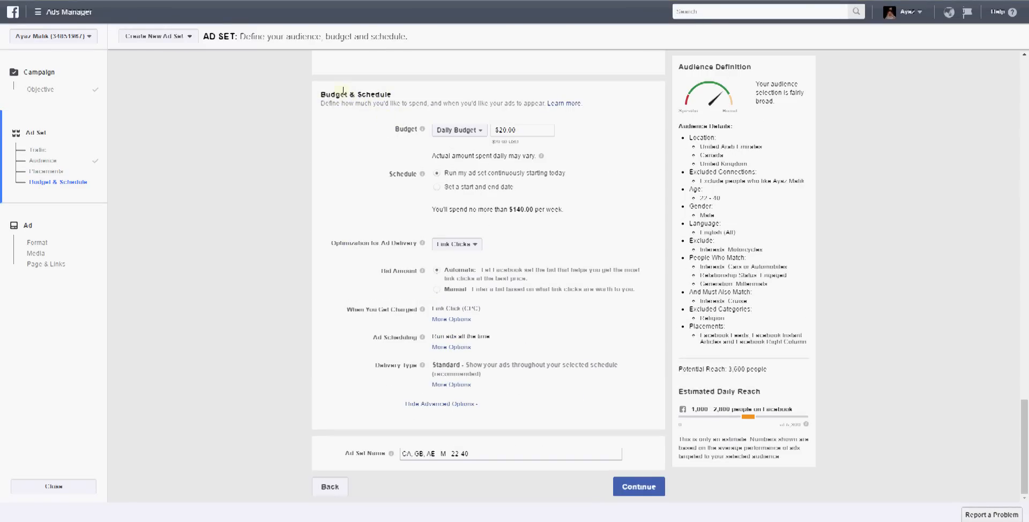
left_click(479, 134)
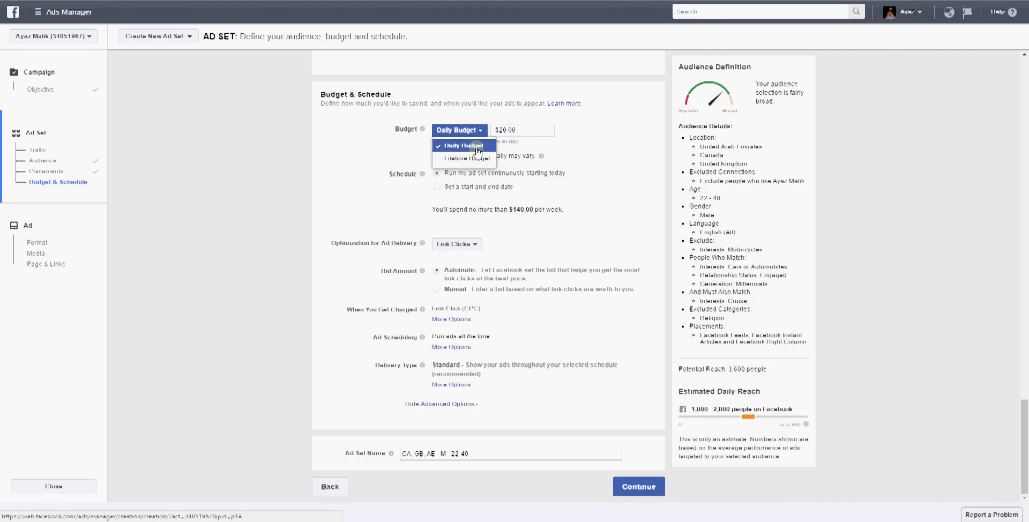
left_click(572, 143)
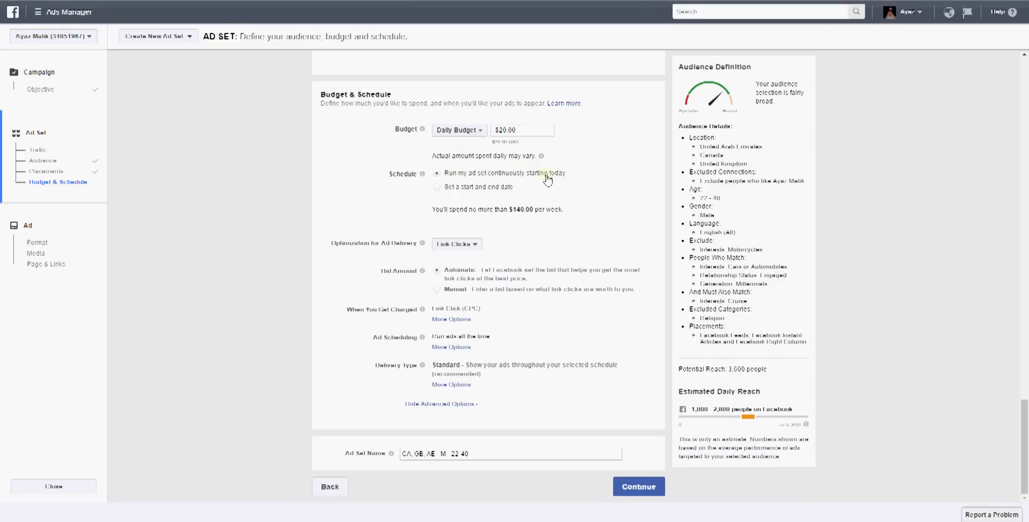
left_click(437, 188)
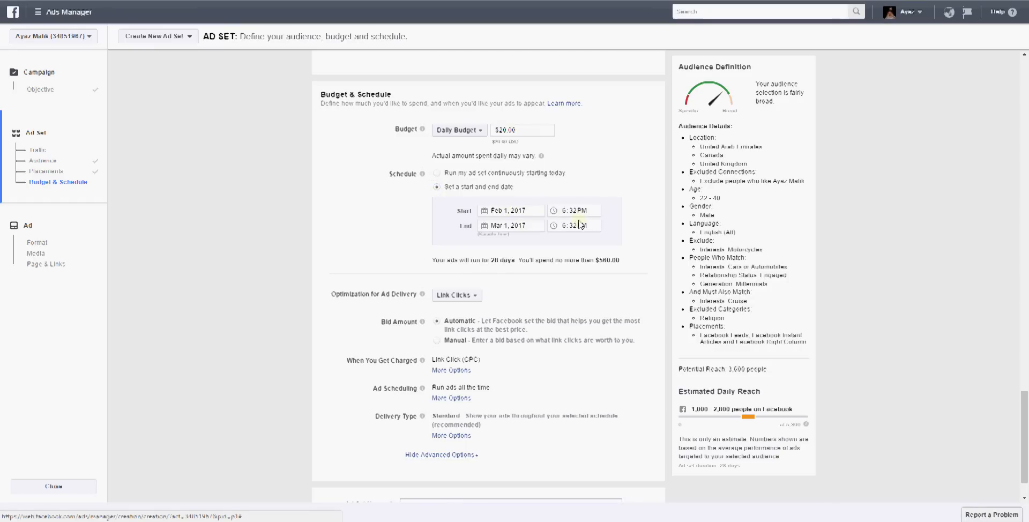
left_click(437, 174)
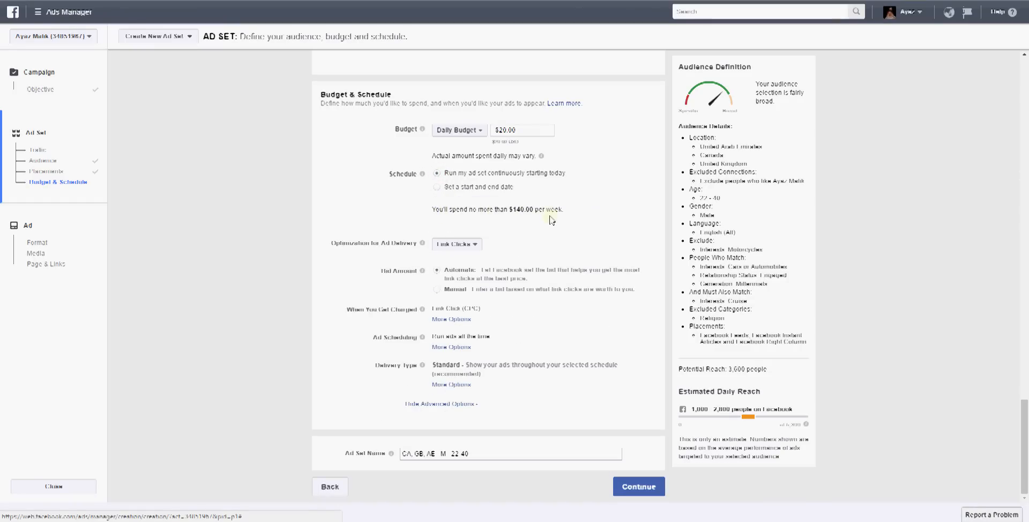
Step: Examine the ad delivery optimization choices and the manual bid option, keeping Link Clicks and the Automatic bid
left_click(452, 246)
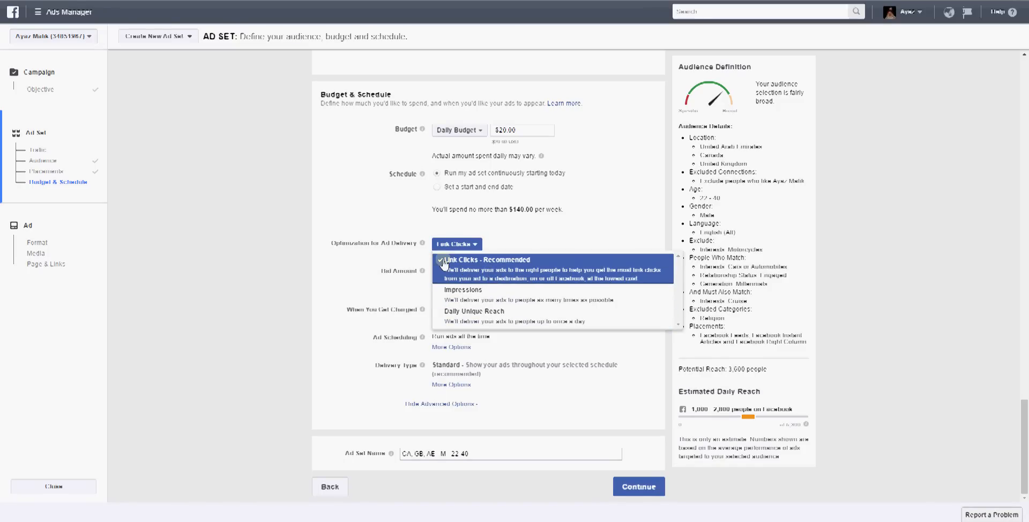
left_click(489, 274)
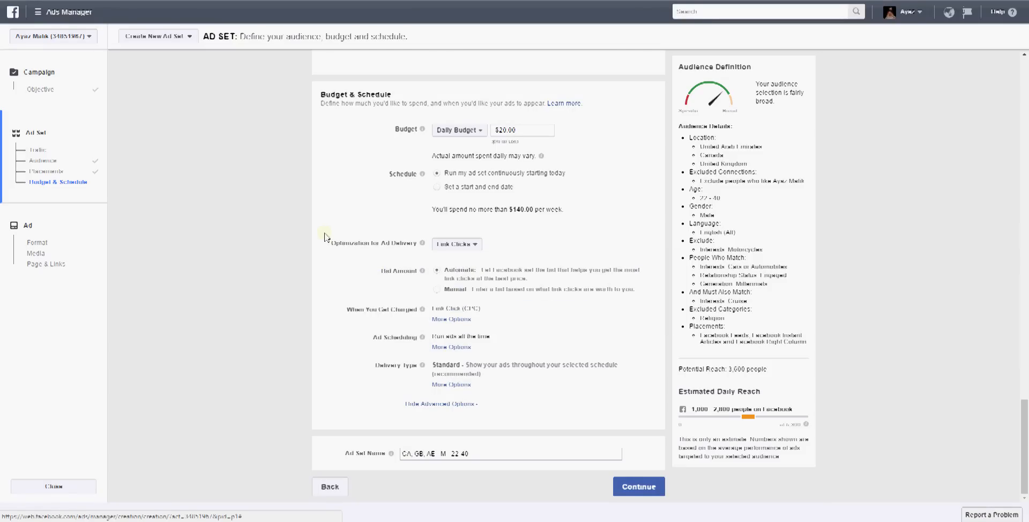
left_click(437, 291)
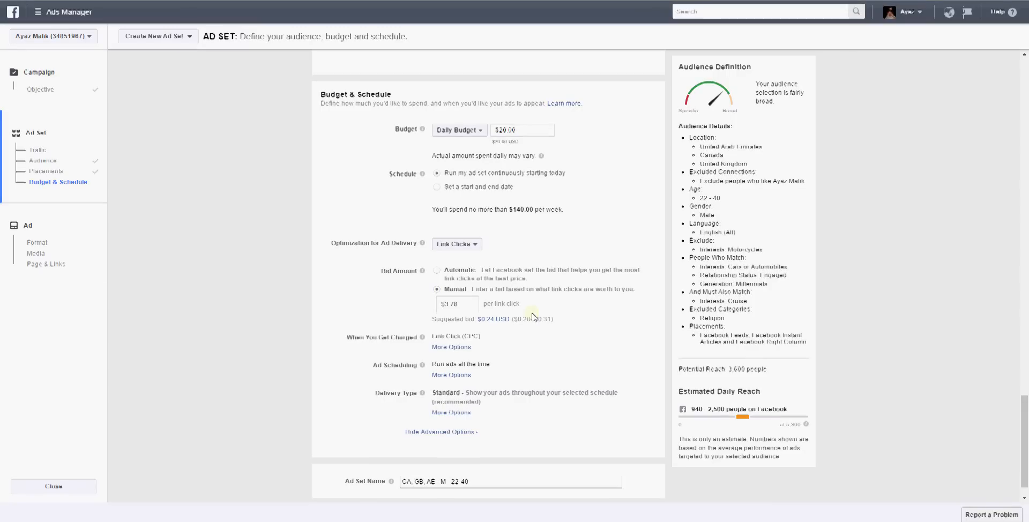
left_click(437, 270)
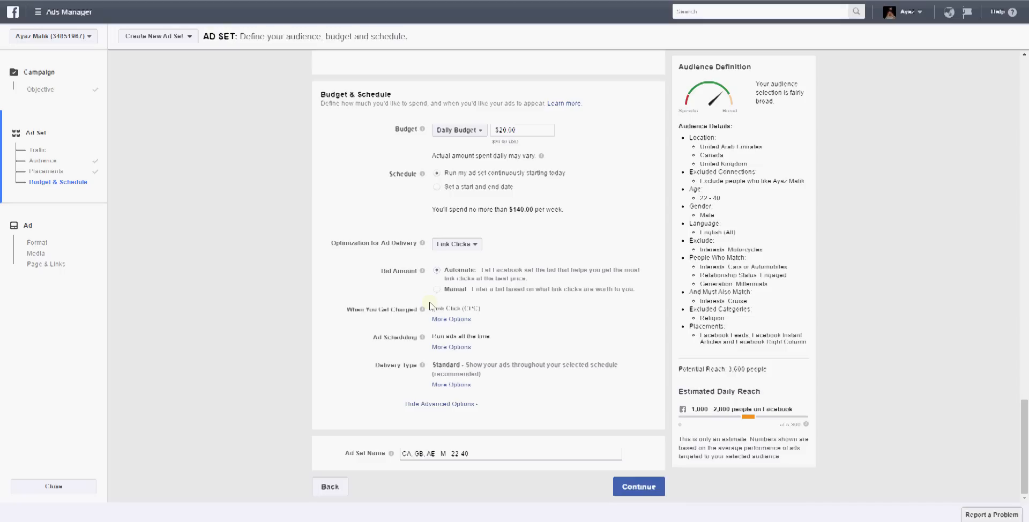
Step: Expand and examine the further options for when you get charged, ad scheduling and delivery type
mouse_move(422, 337)
left_click(451, 319)
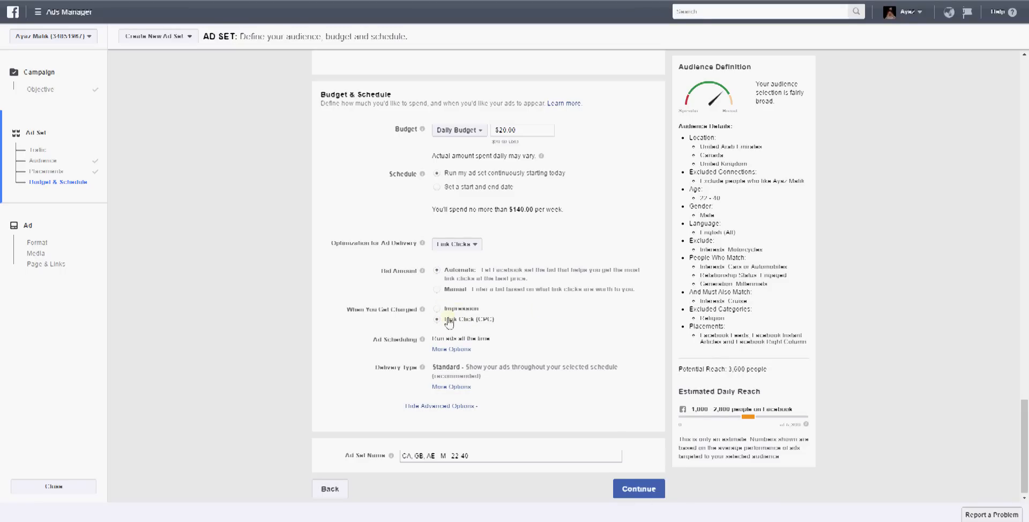
left_click(452, 349)
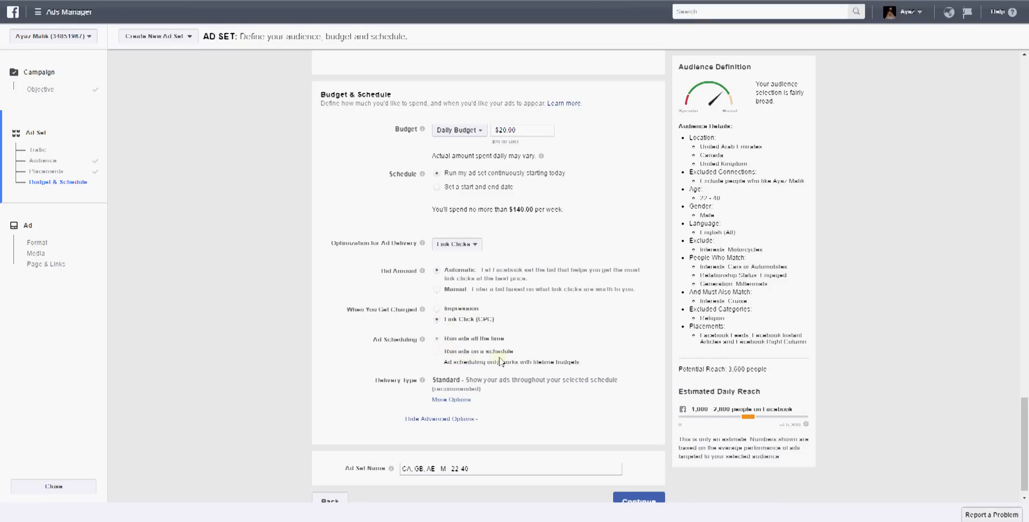
mouse_move(422, 381)
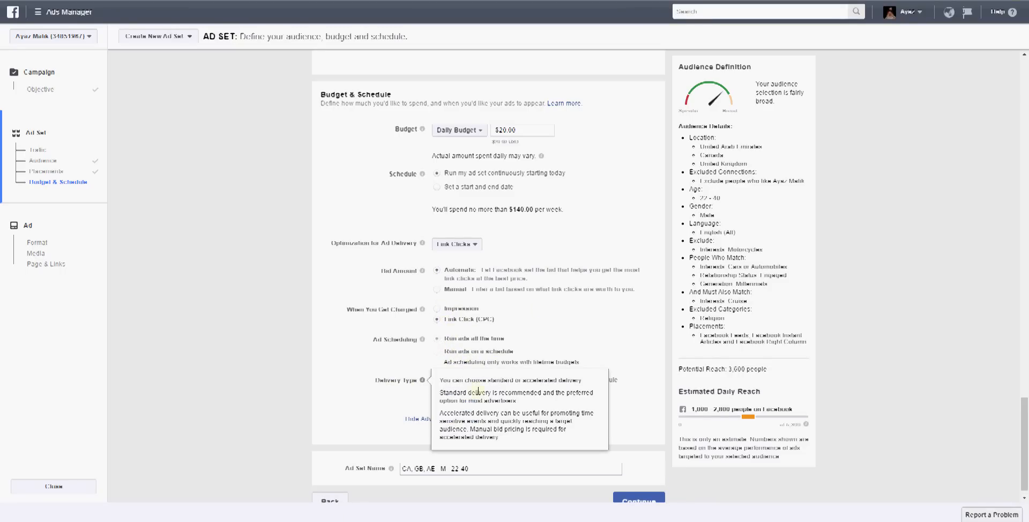
left_click(445, 401)
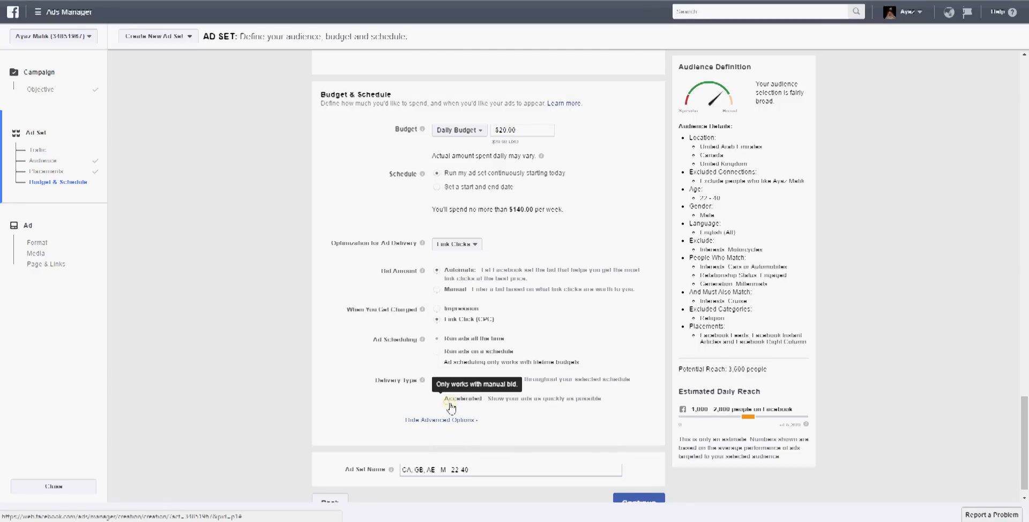
mouse_move(450, 402)
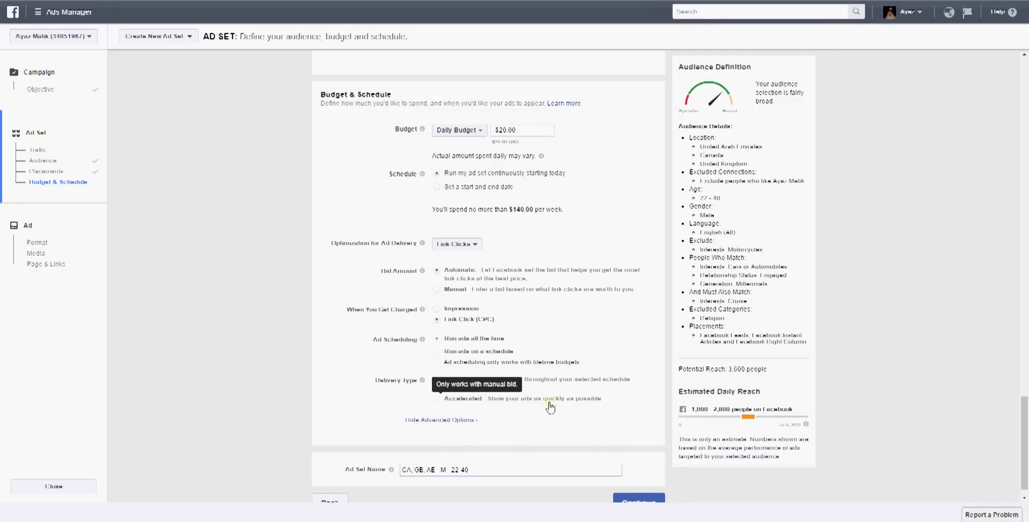
scroll(542, 331, "down", 1)
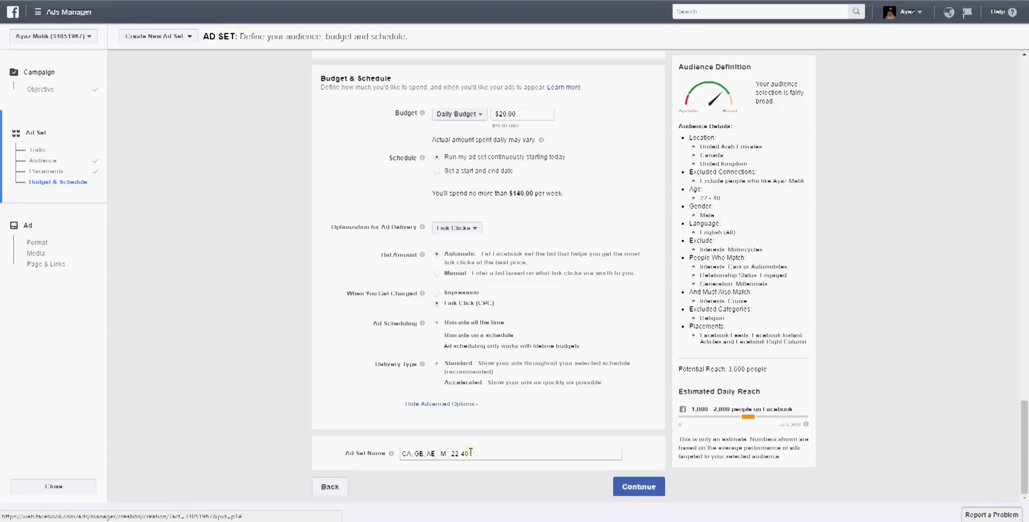
Step: Keep the suggested ad set name and continue to the ad creation stage
left_click_drag(471, 454, 436, 456)
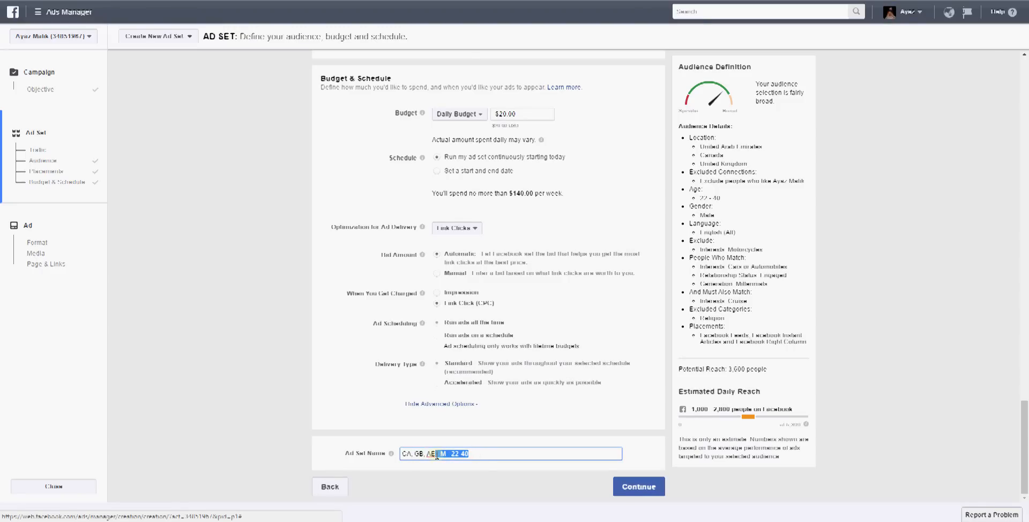
left_click(583, 456)
left_click(633, 488)
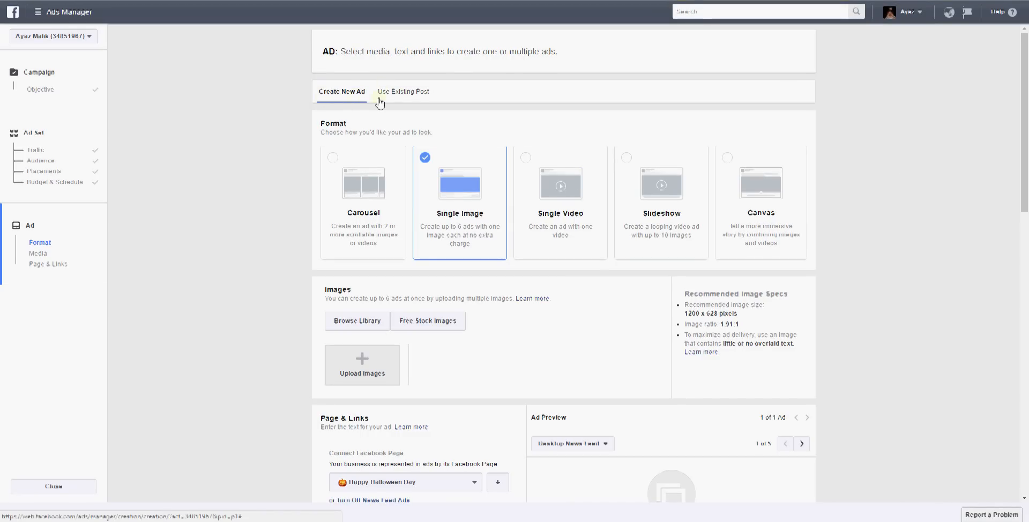
Step: Try using an existing post from the owner's personal page as the ad, and return to creating a new ad
left_click(406, 92)
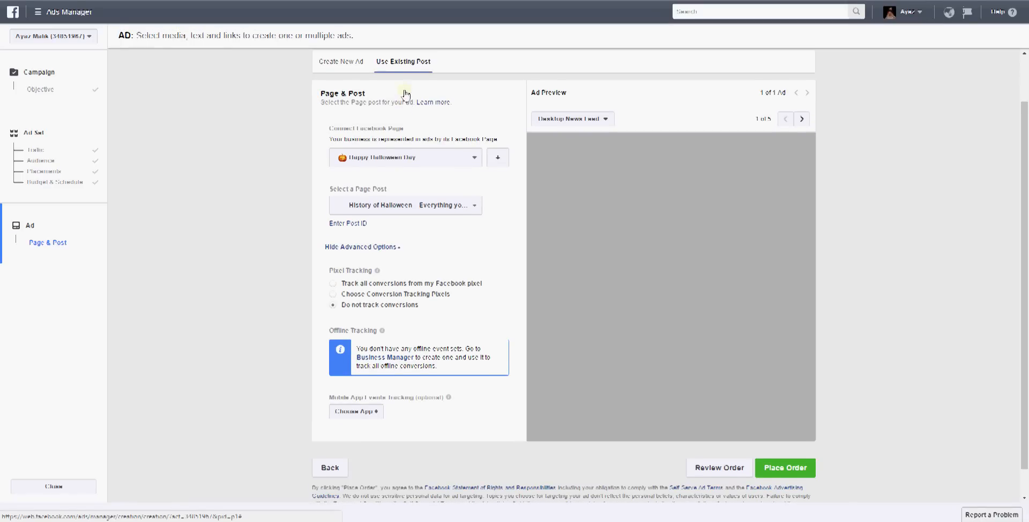
left_click(448, 159)
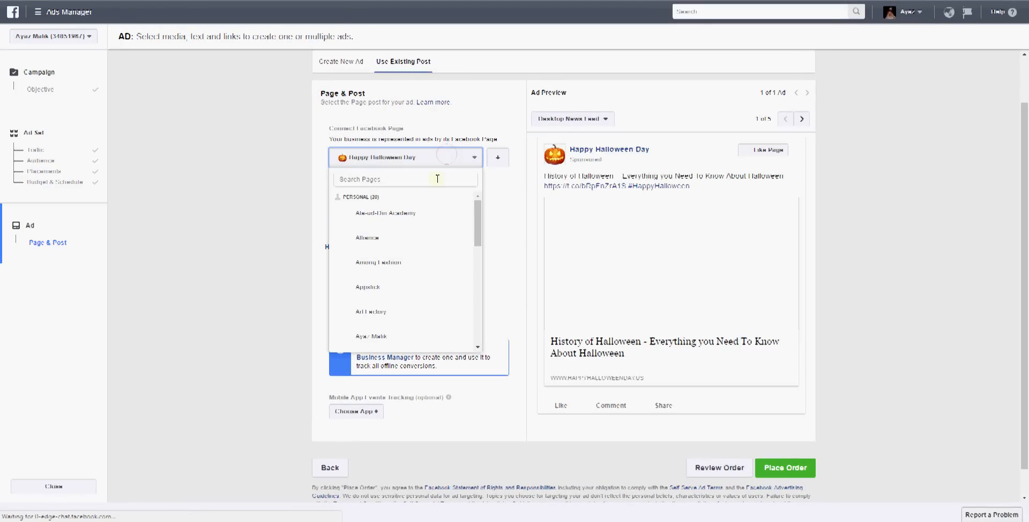
left_click(378, 336)
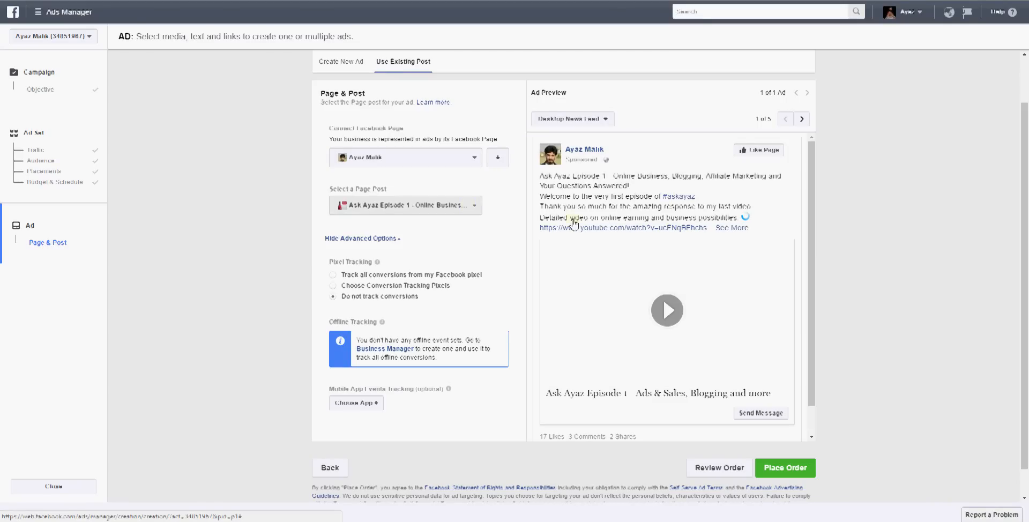
scroll(451, 181, "up", 1)
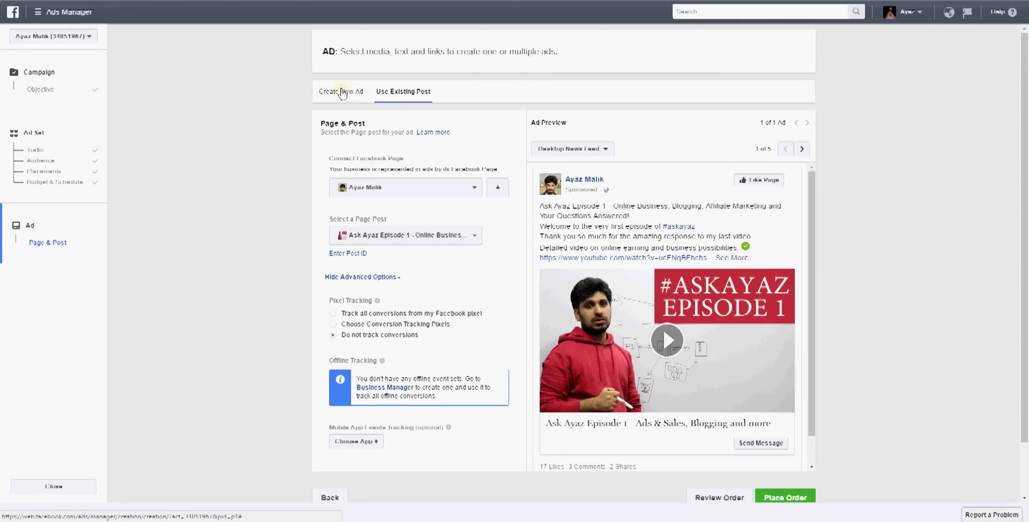
left_click(342, 93)
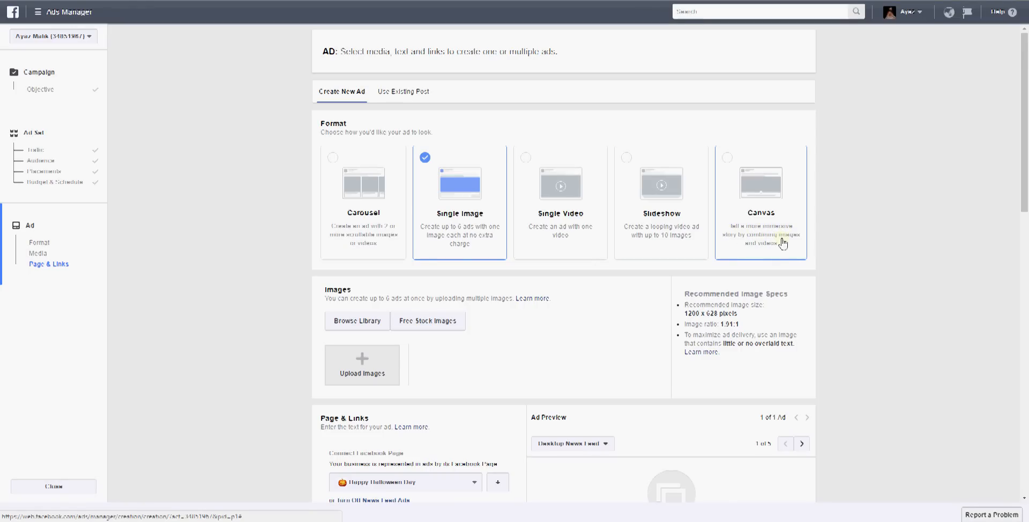
Step: Search the free stock images for "digital marketing" to use in the single-image ad
scroll(410, 244, "down", 3)
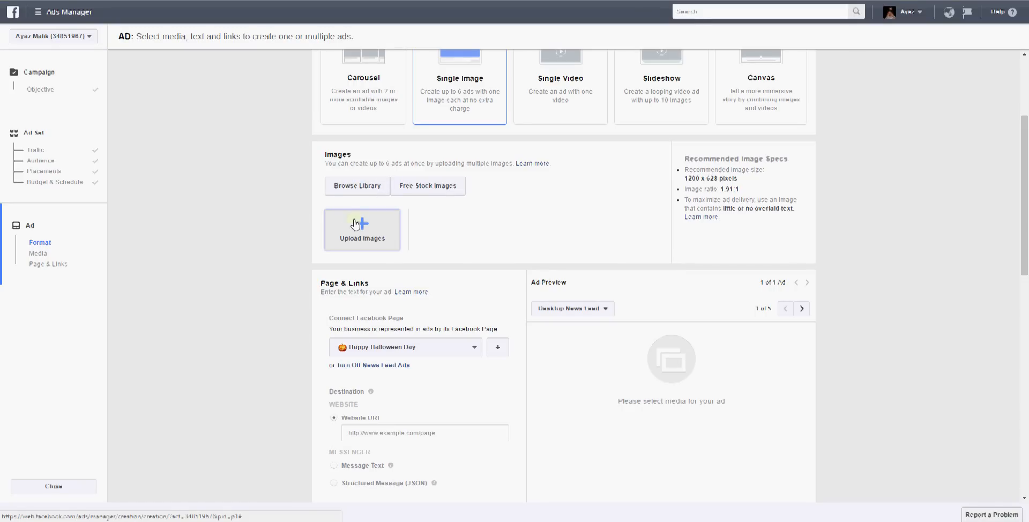
left_click(407, 189)
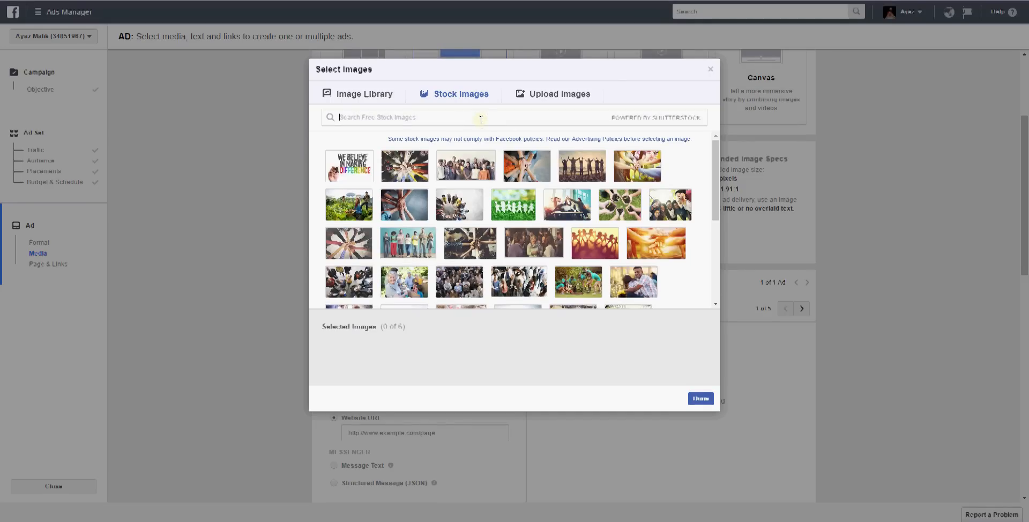
type("digital marketin")
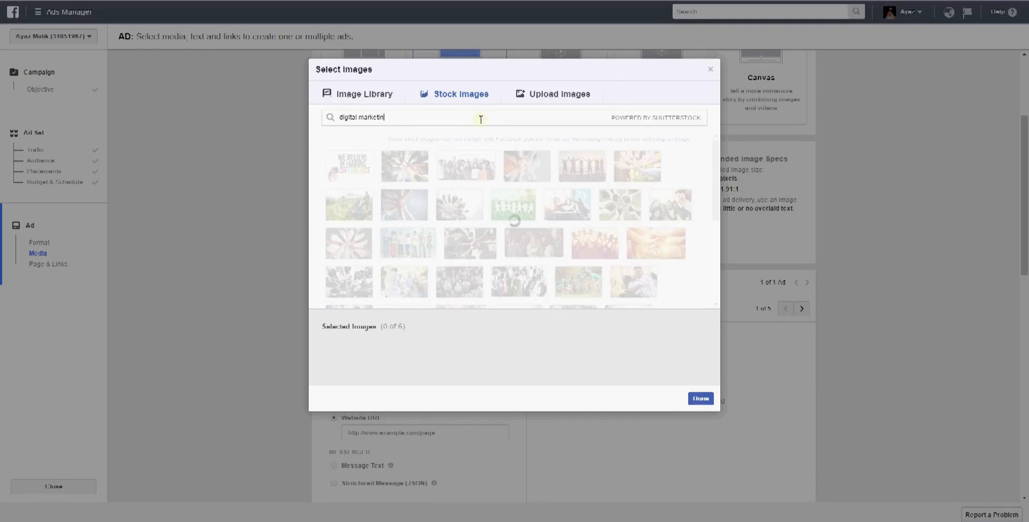
type("g")
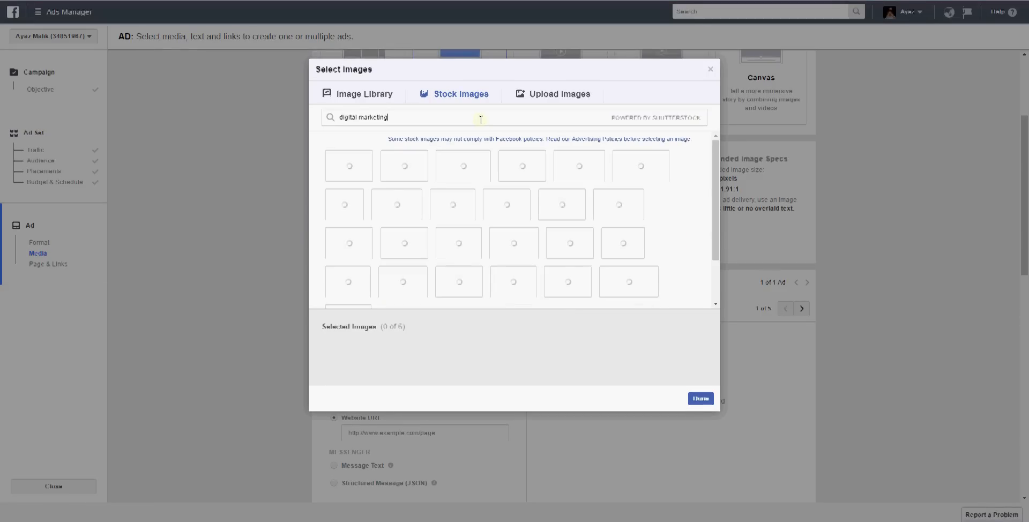
Step: Preview the stock photos and add the one with hands around colourful icon discs on a wooden table to the ad
mouse_move(359, 178)
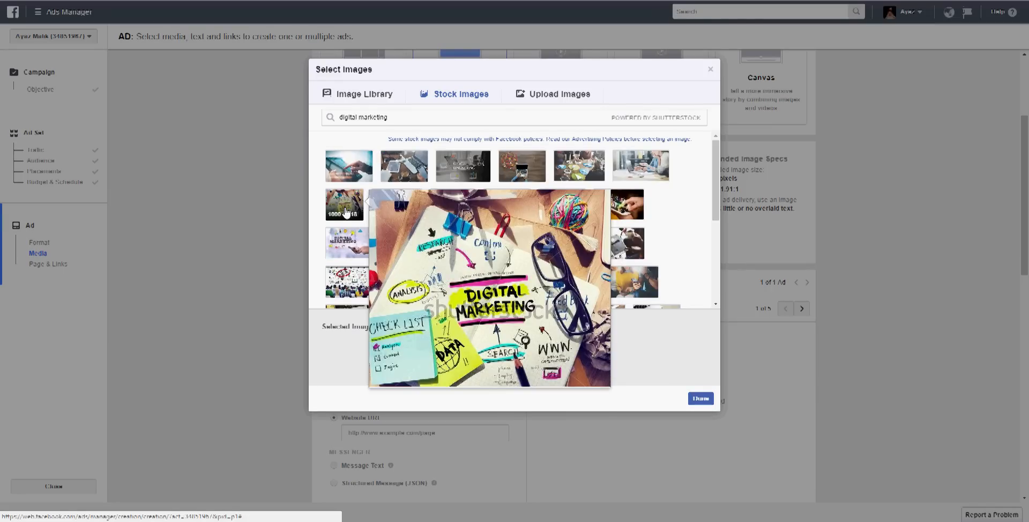
mouse_move(338, 244)
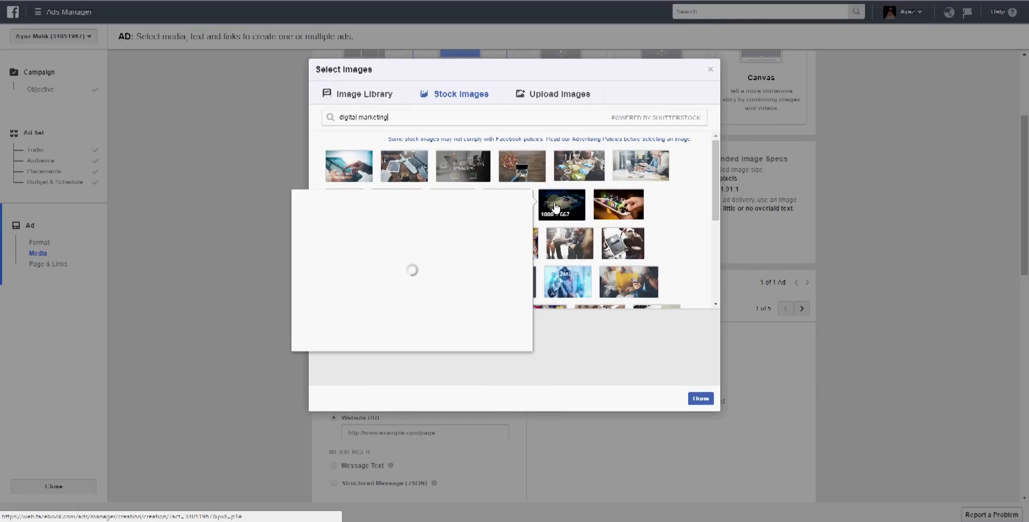
mouse_move(594, 160)
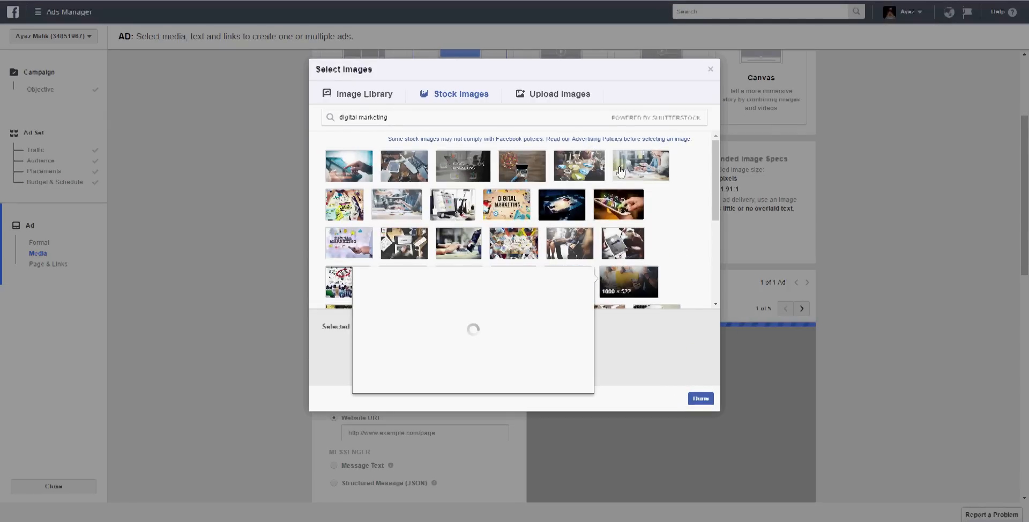
left_click(596, 170)
left_click(597, 171)
left_click(599, 171)
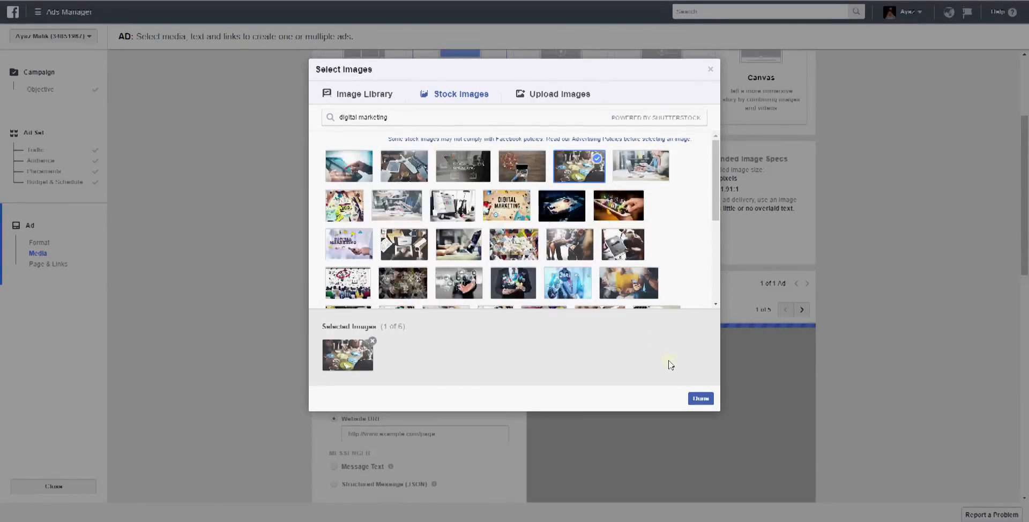
left_click(702, 402)
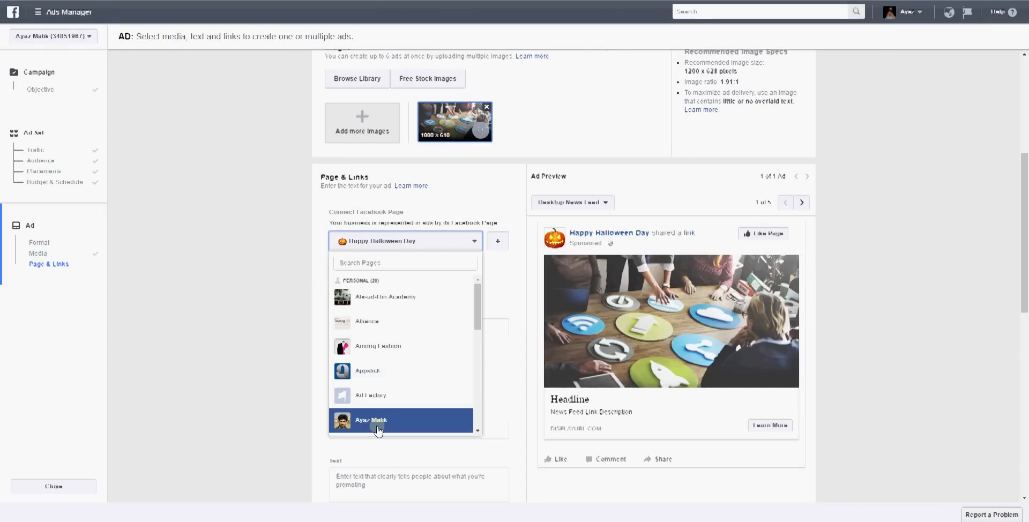
Step: Connect the owner's personal Facebook page to the ad and set the destination to the owner's own website URL
left_click(401, 414)
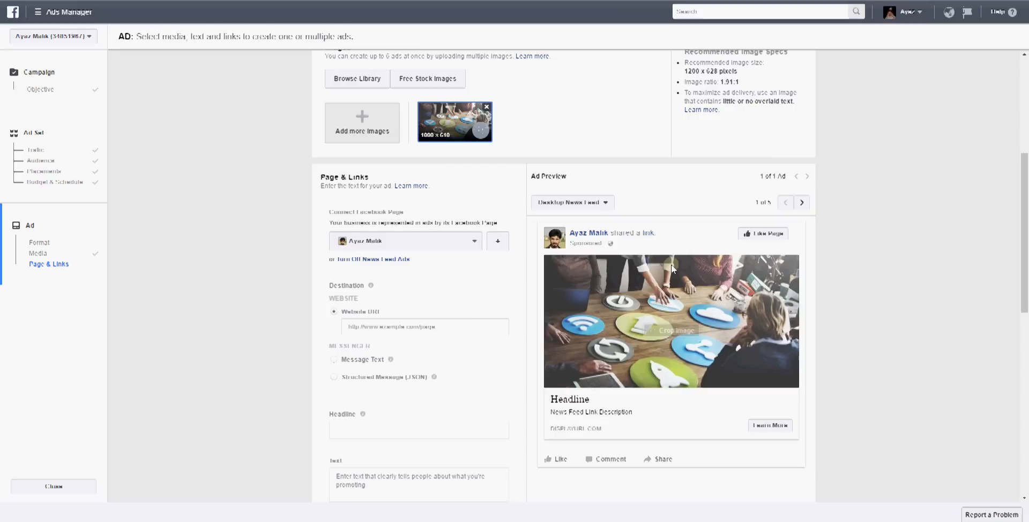
left_click(399, 328)
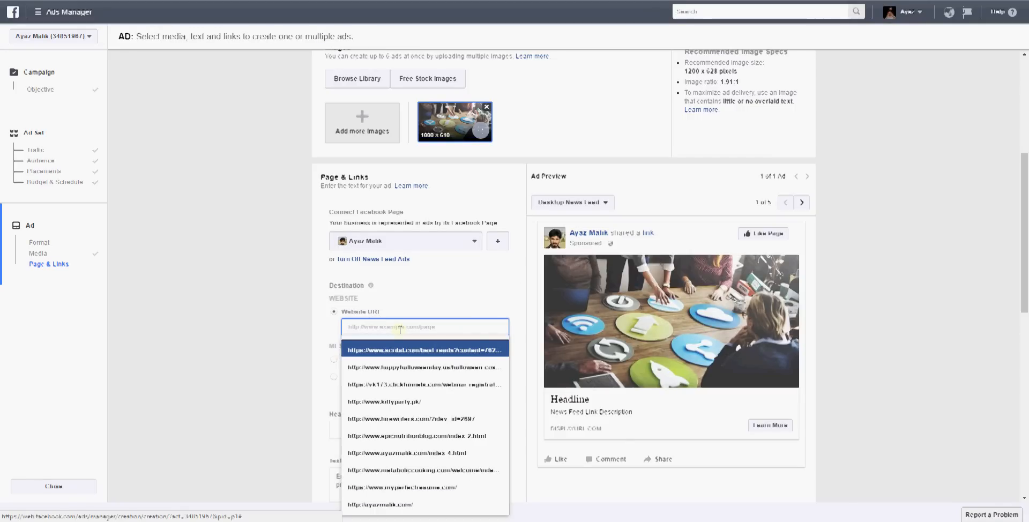
left_click(466, 506)
key("ctrl+a")
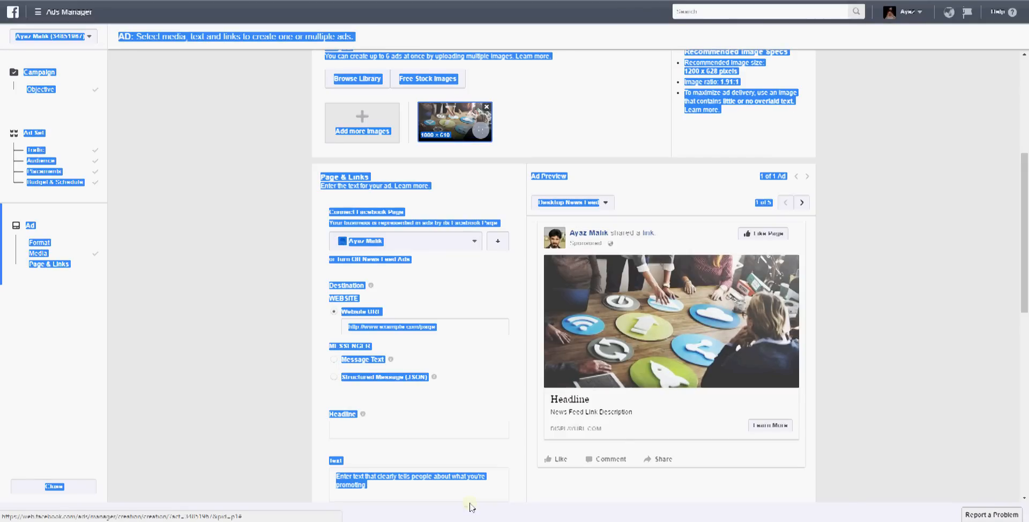
left_click(474, 338)
left_click(424, 326)
left_click(349, 486)
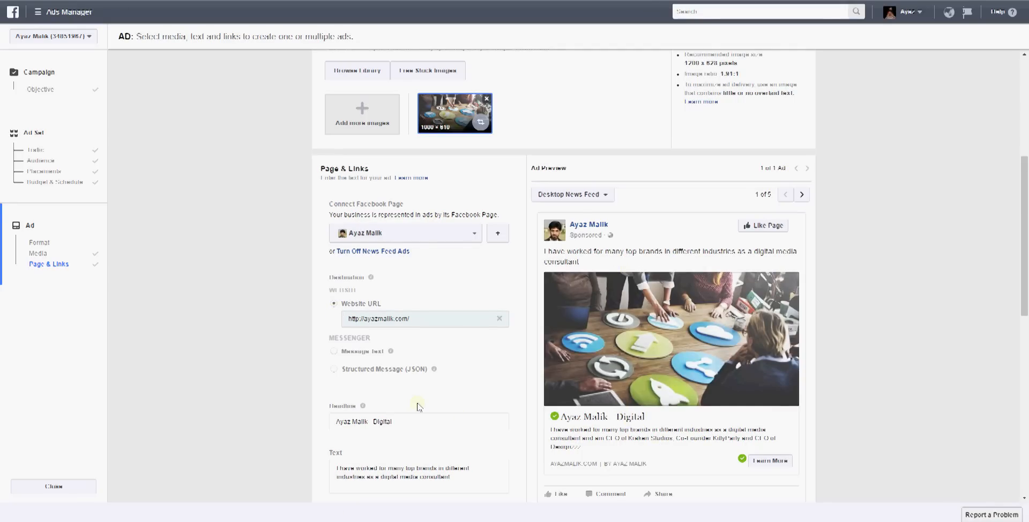
Step: Replace the ad's headline with "Here is my really Catchy Headline"
scroll(410, 395, "down", 1)
left_click(405, 368)
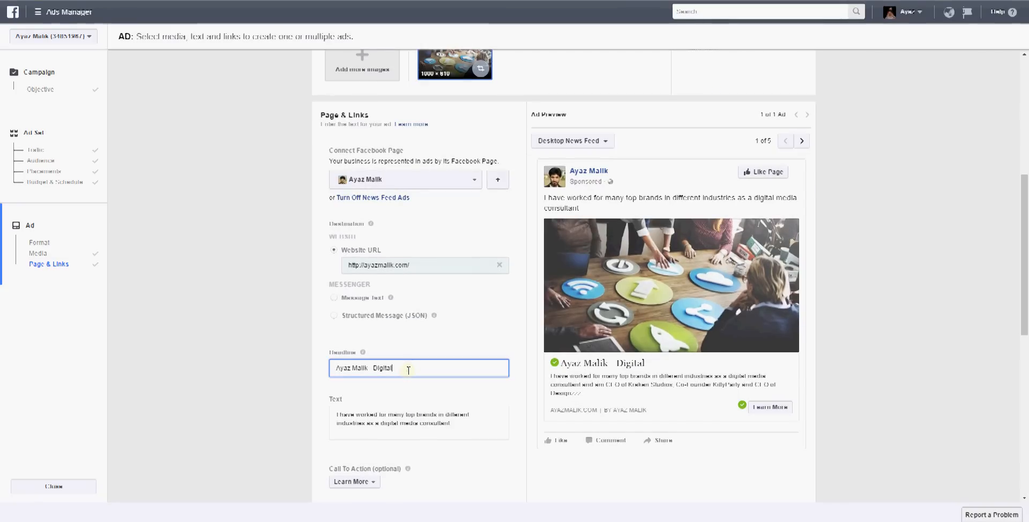
left_click_drag(407, 368, 294, 361)
type("I")
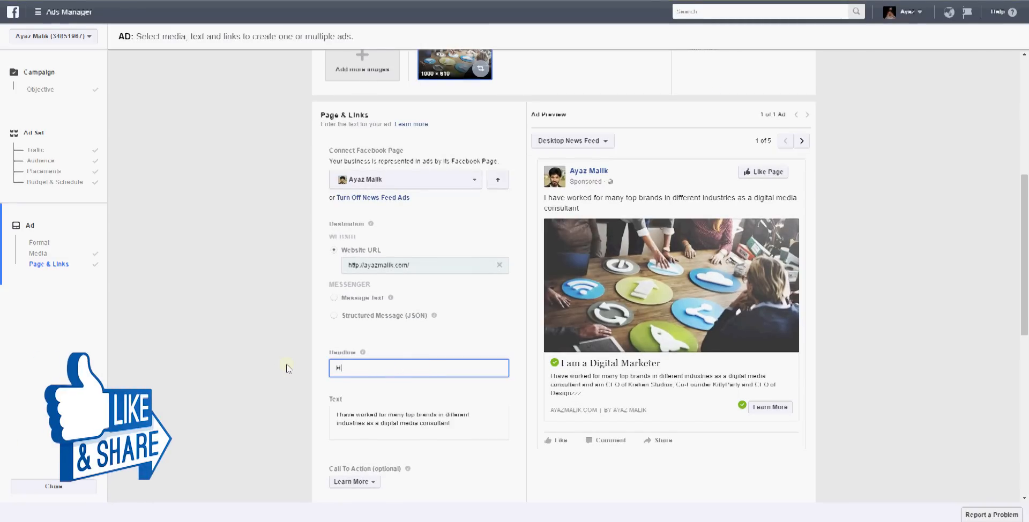
type("ere is my r")
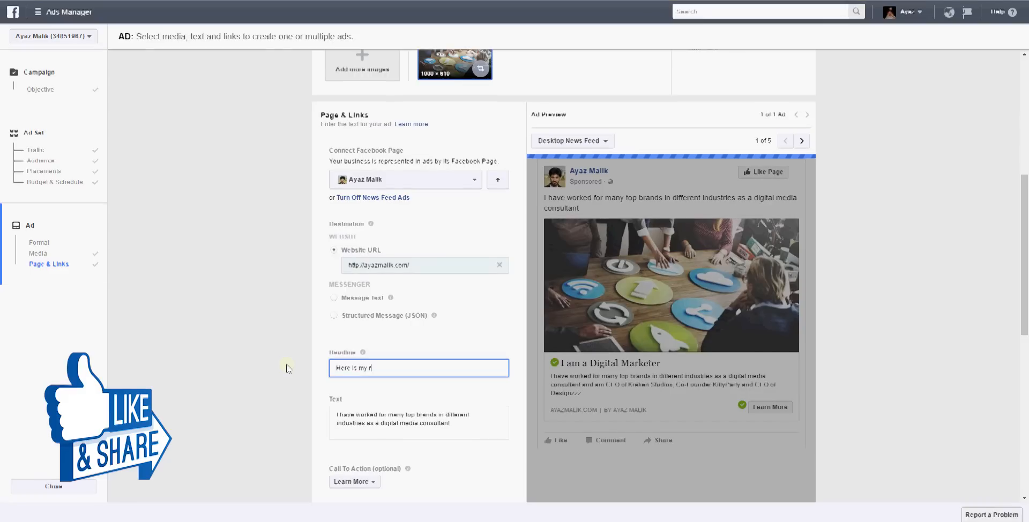
type("eally Catchy Headline")
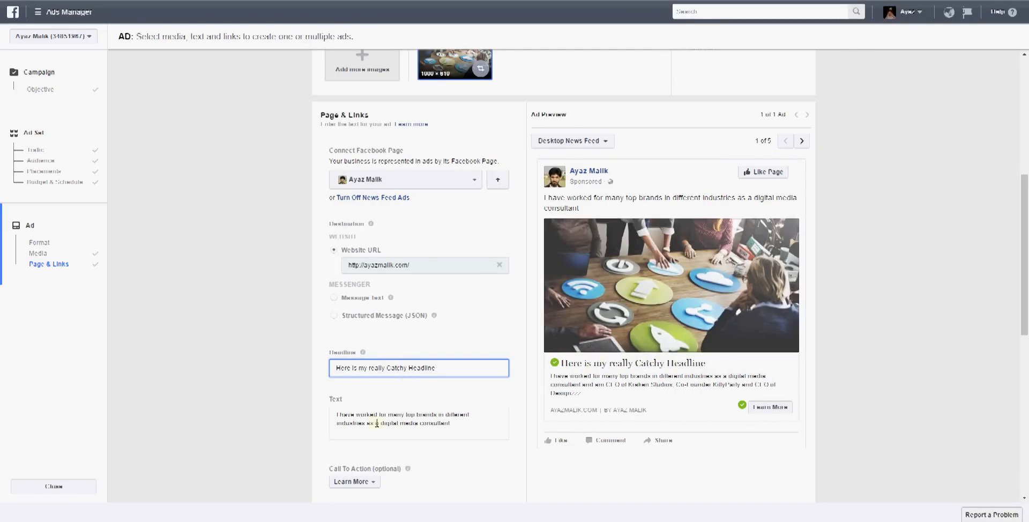
Step: Keep the ad's text as filled in and set the call to action to Contact Us
left_click(474, 425)
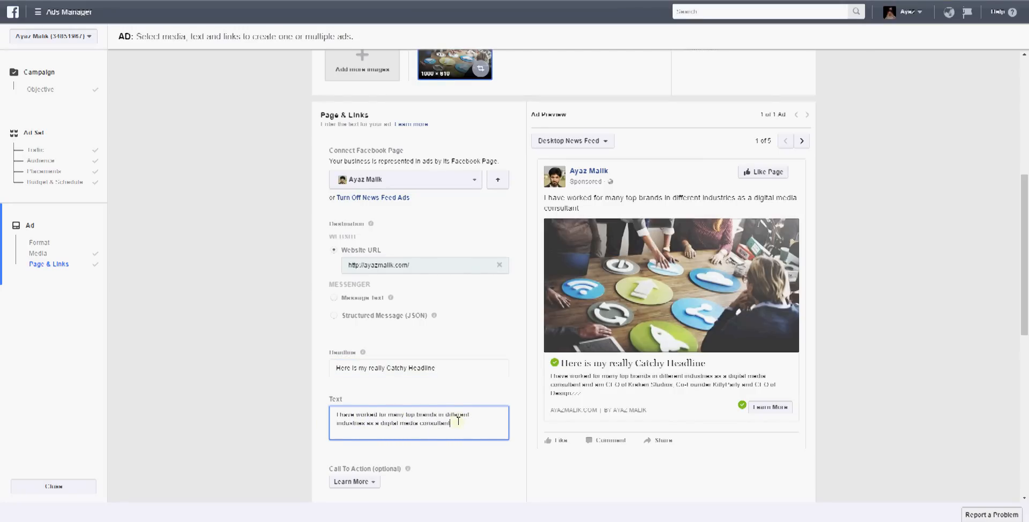
scroll(440, 417, "down", 1)
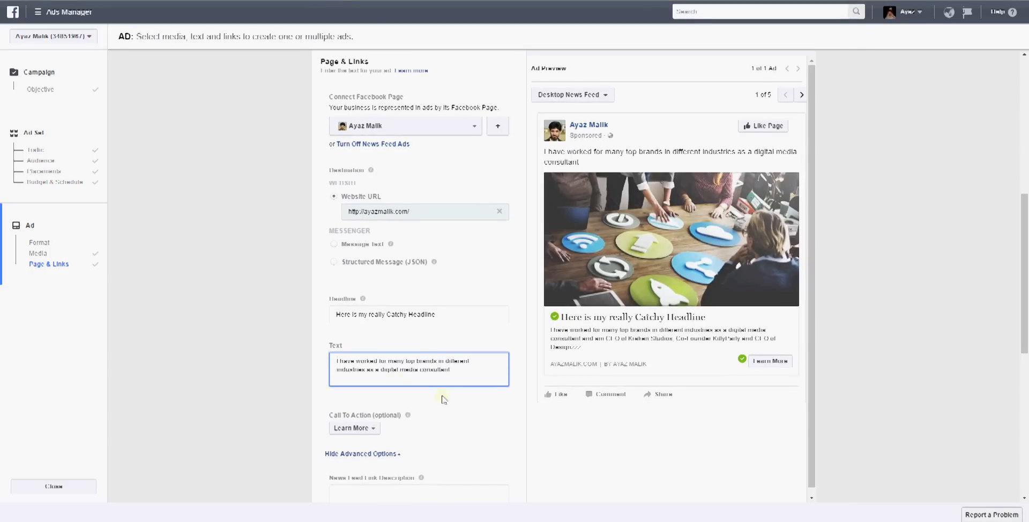
left_click(405, 415)
scroll(483, 371, "down", 1)
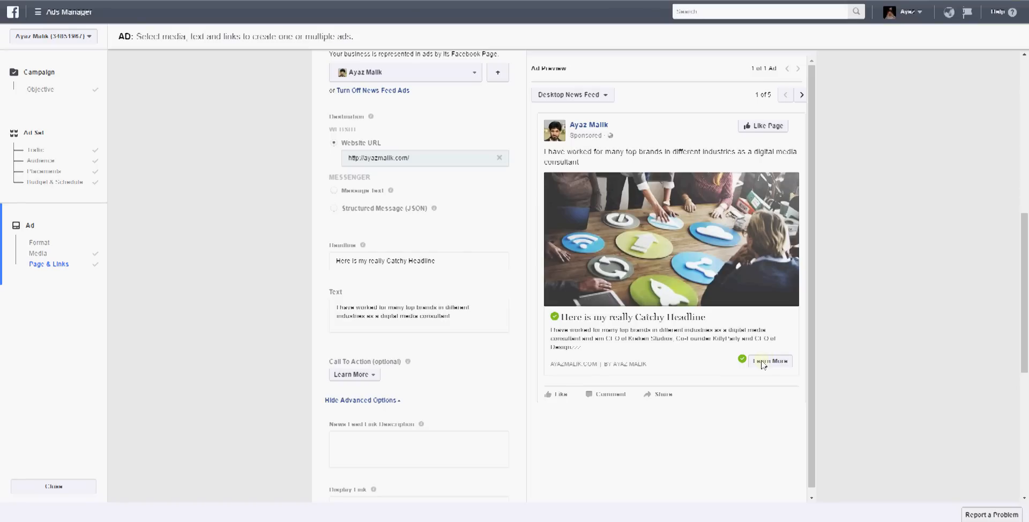
left_click(354, 375)
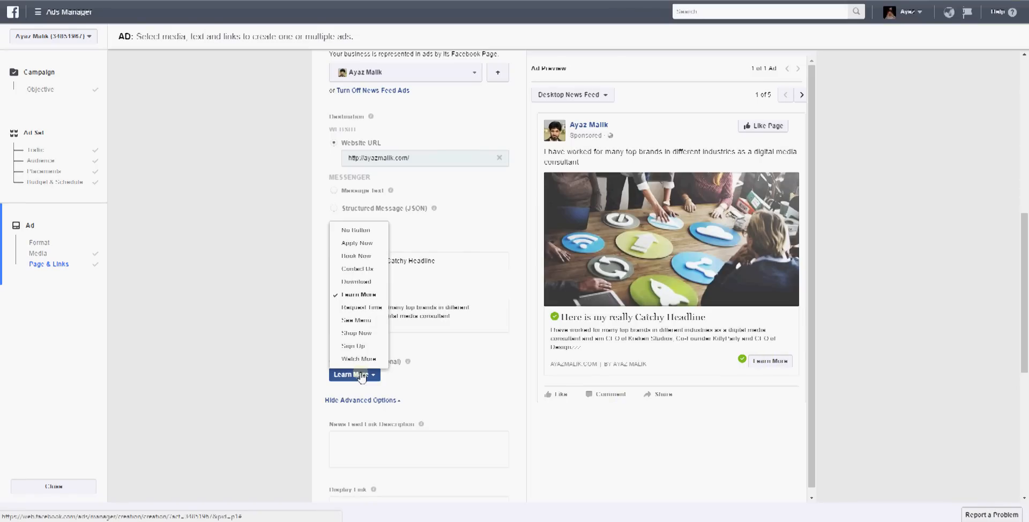
left_click(359, 271)
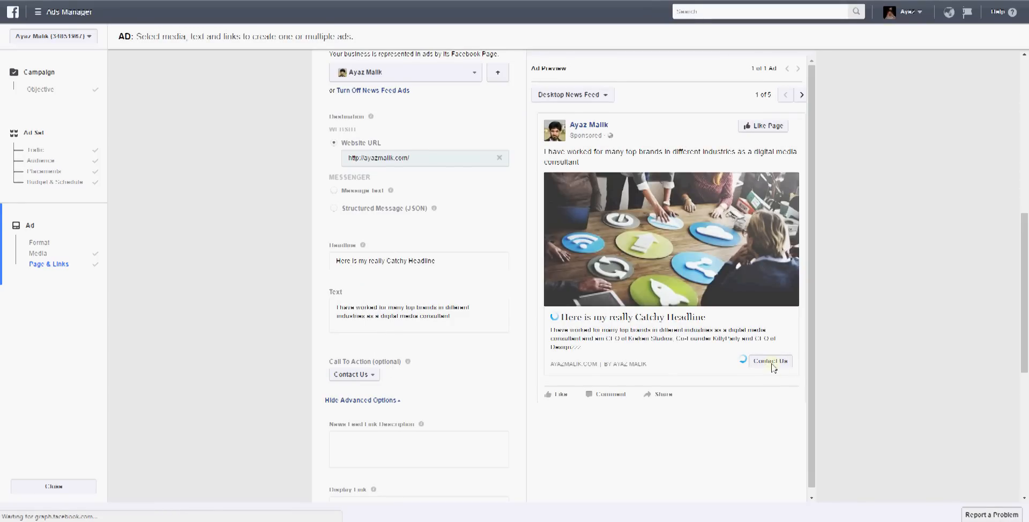
Step: Set the News Feed description to "This is the description text for the news feed link. Add a descriptive text about your ad copy to make it appealing."
scroll(455, 357, "down", 3)
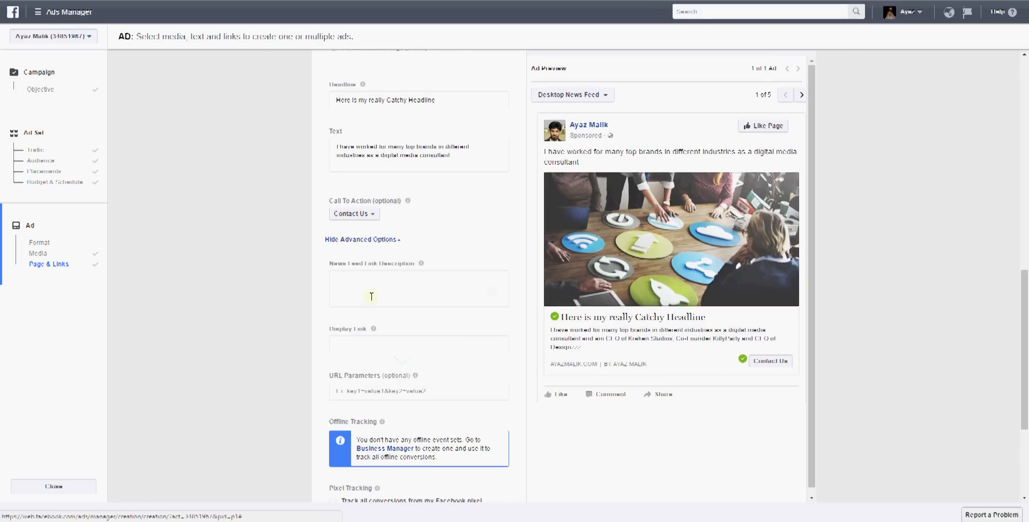
left_click(370, 295)
type("This is the des")
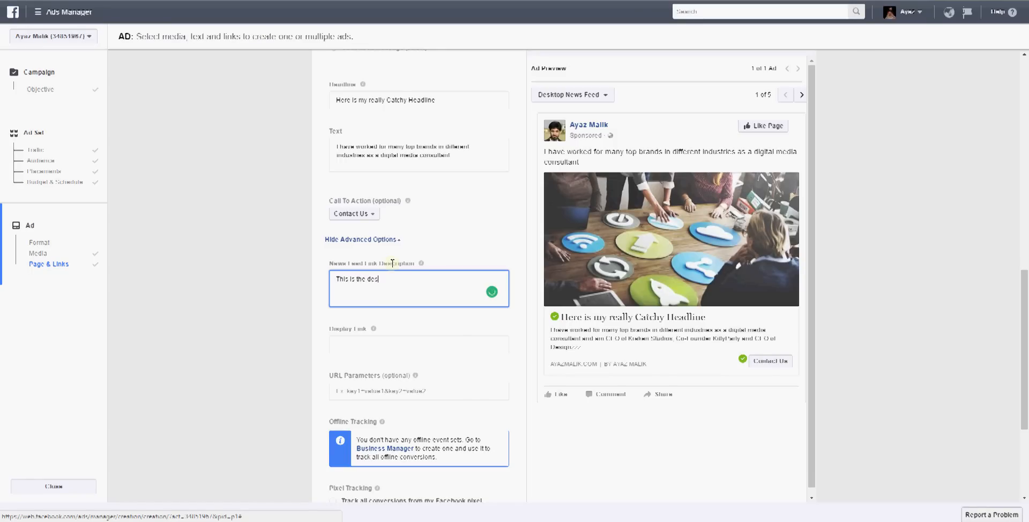
type("cription text for the newsfeed")
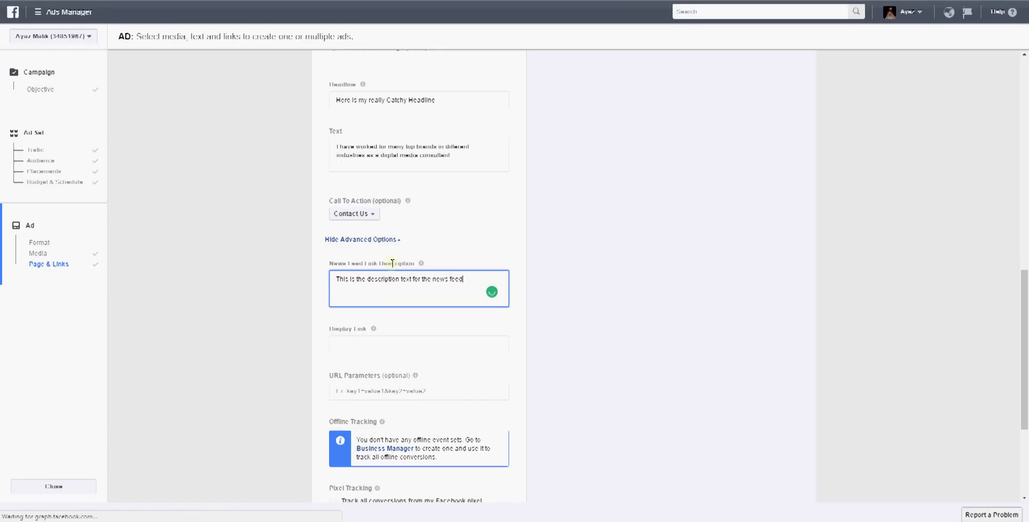
type(" link")
type(". Add something int")
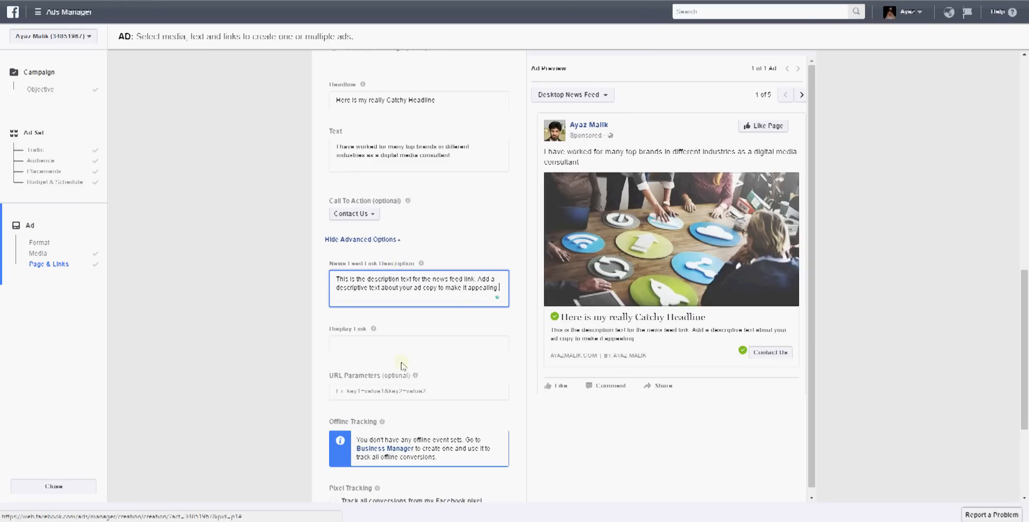
left_click(381, 343)
type("Ayaz")
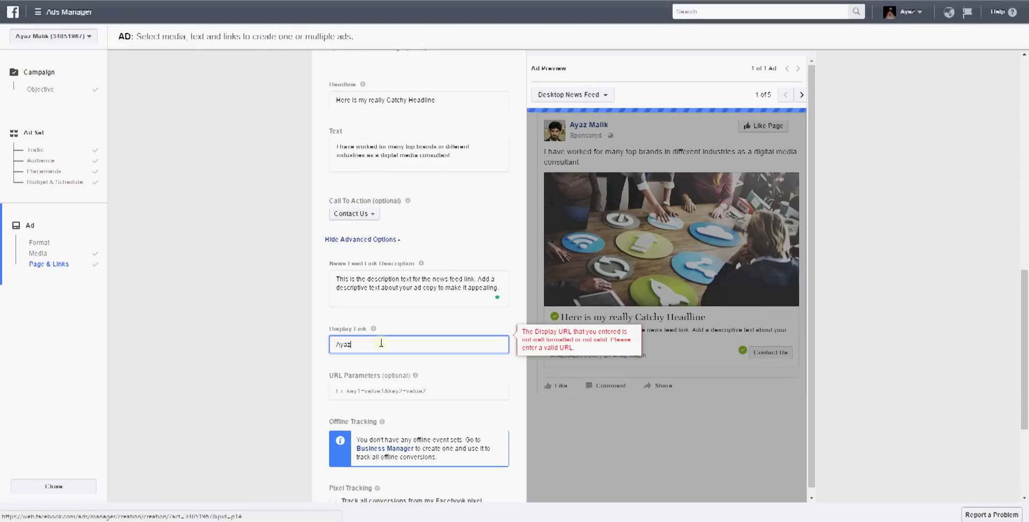
type("M")
key("ctrl+a")
type("http://")
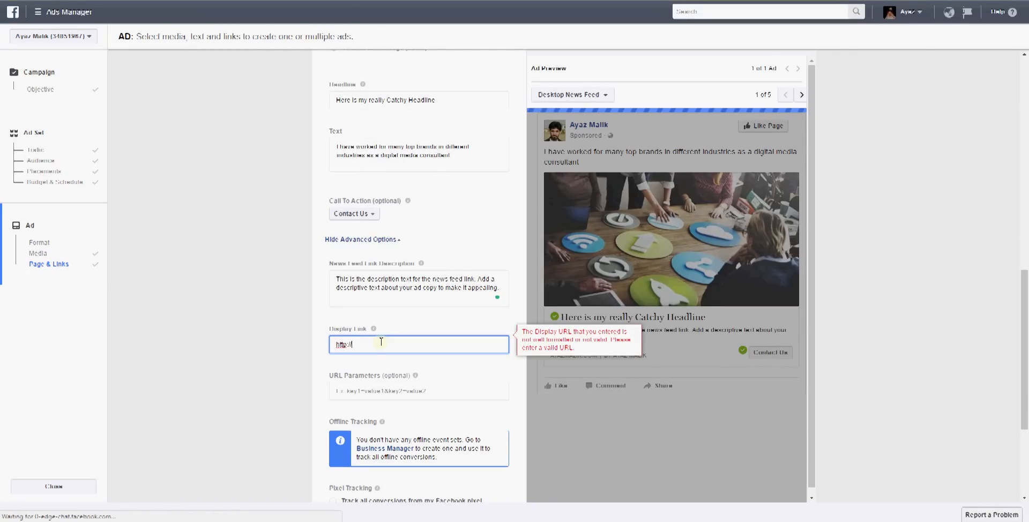
type("www.ayal")
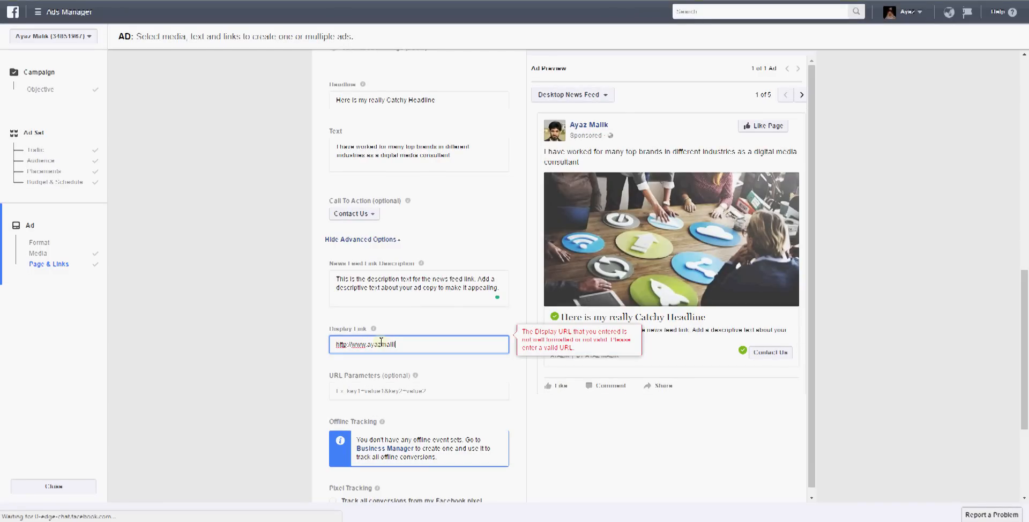
key("BackSpace")
type("k.com")
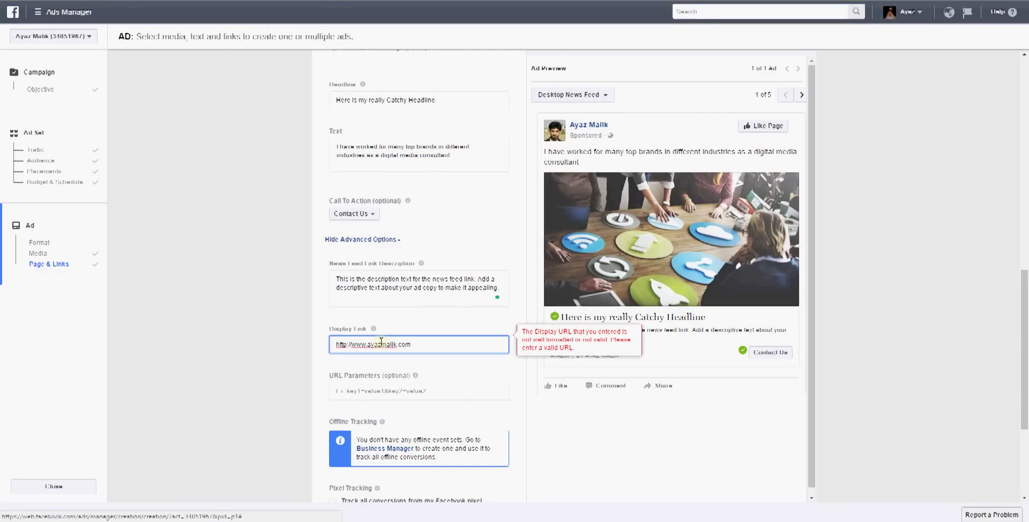
type("/")
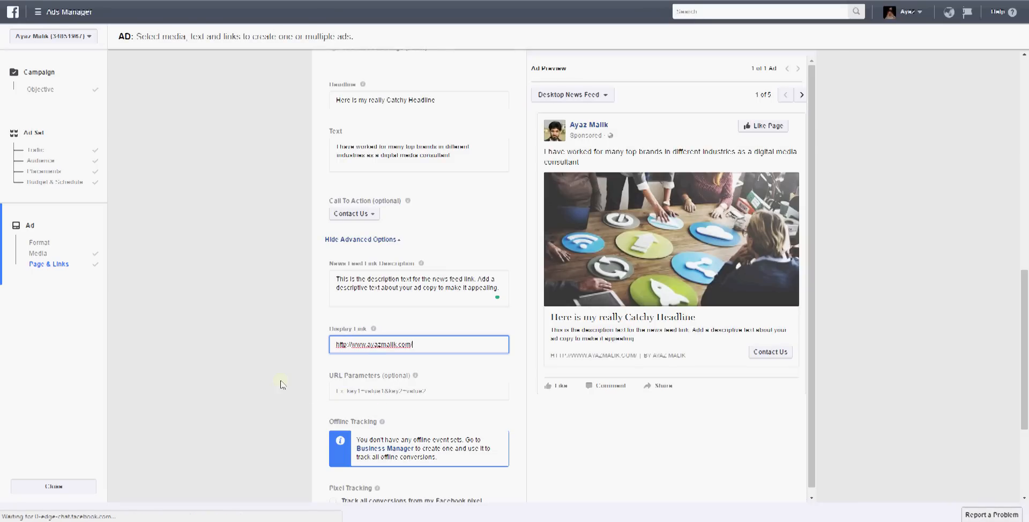
Step: Preview the ad in Mobile News Feed, Feature Phone, Instant Articles and Desktop Right Column, and return to the Desktop News Feed preview
scroll(479, 322, "up", 7)
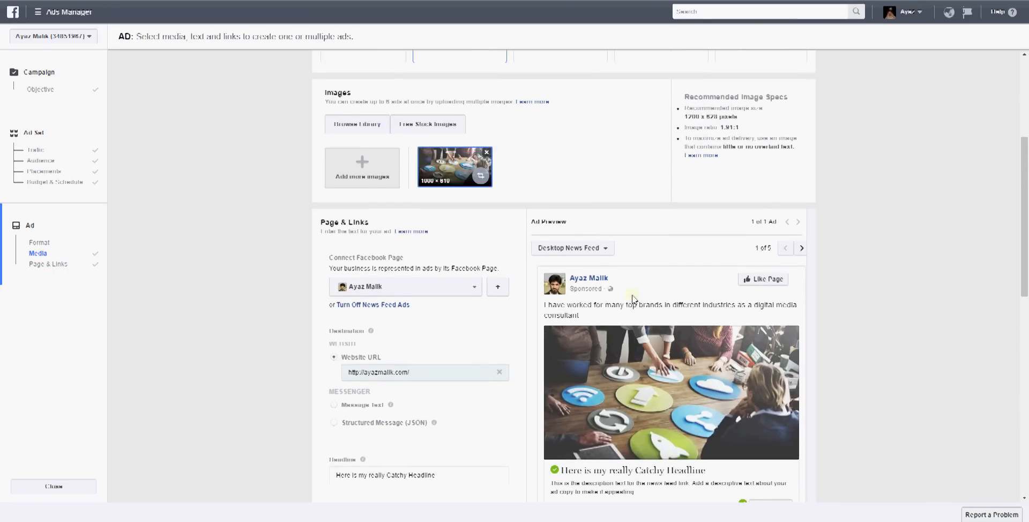
left_click(801, 248)
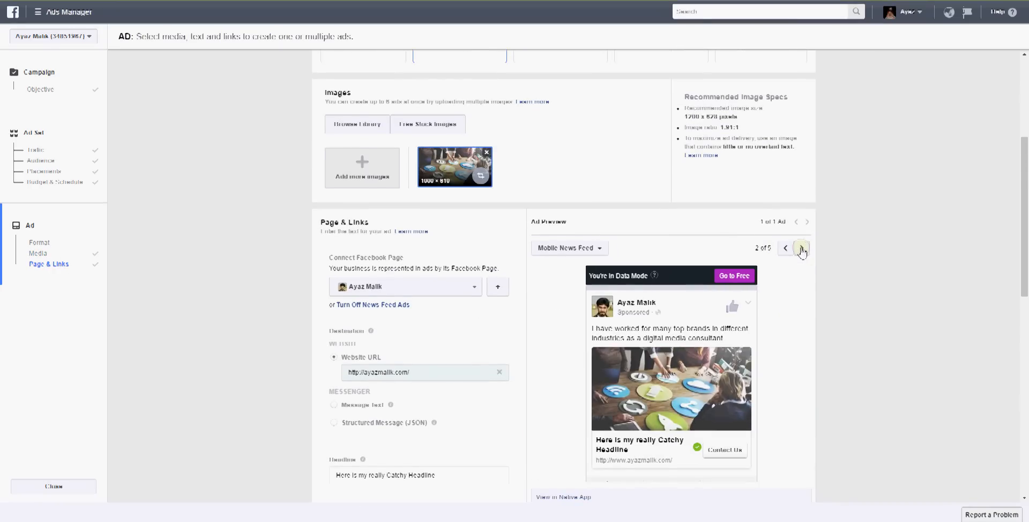
scroll(595, 298, "down", 1)
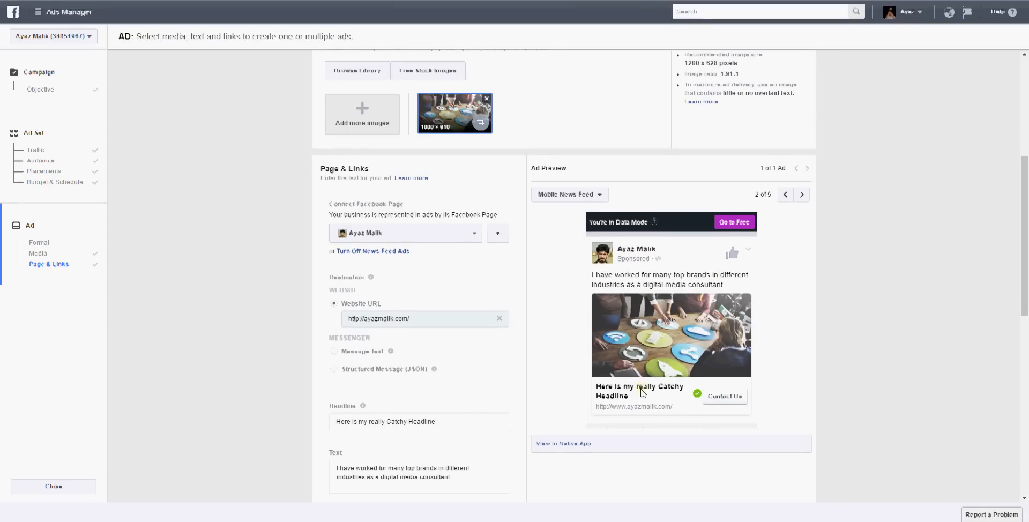
left_click(802, 195)
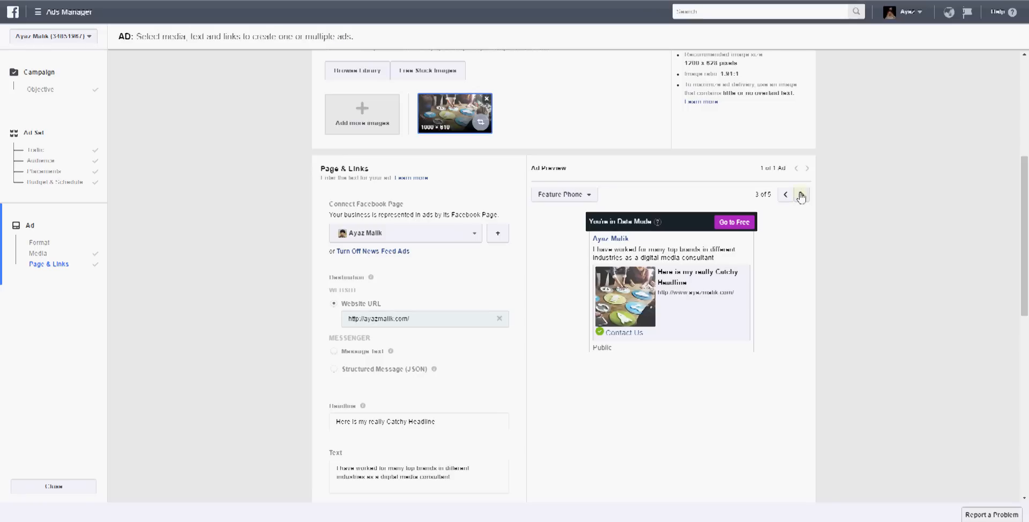
left_click(801, 197)
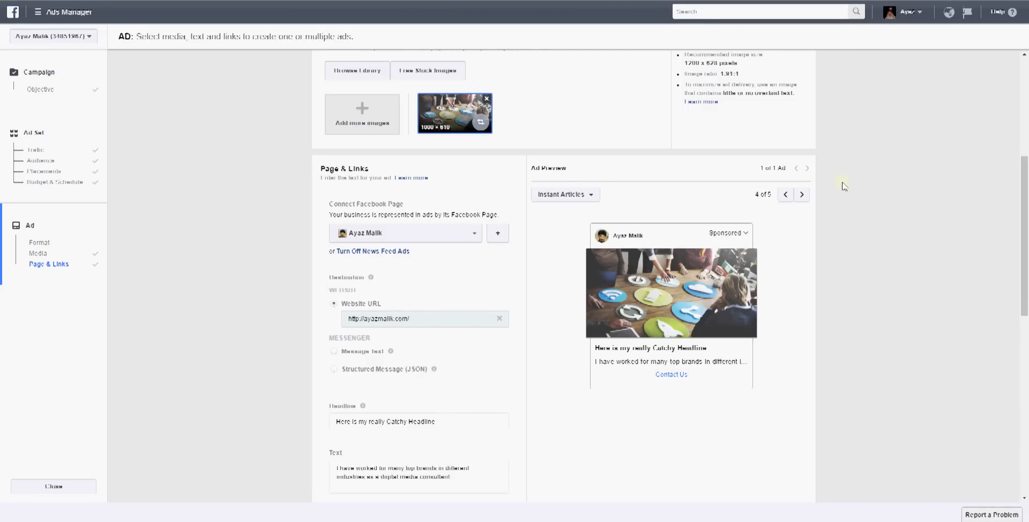
left_click(802, 195)
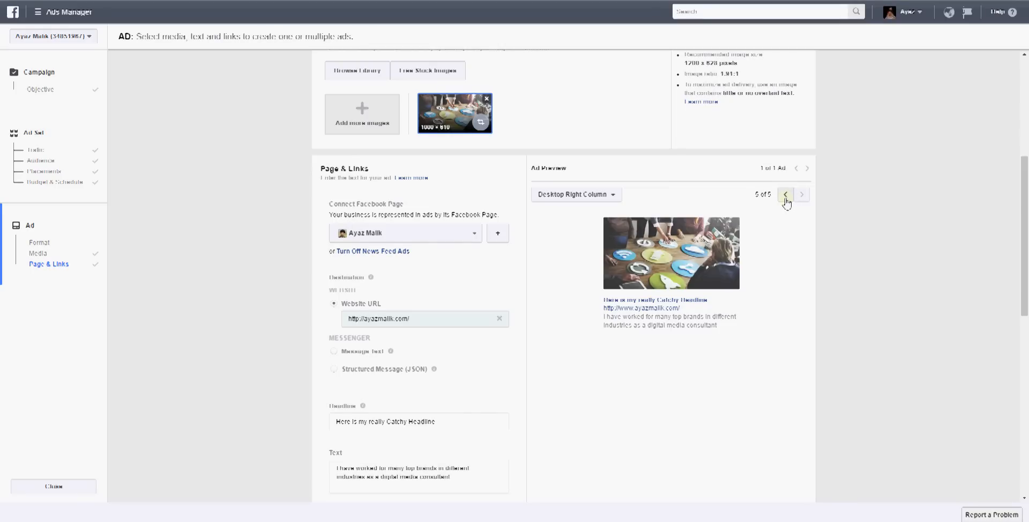
left_click(606, 199)
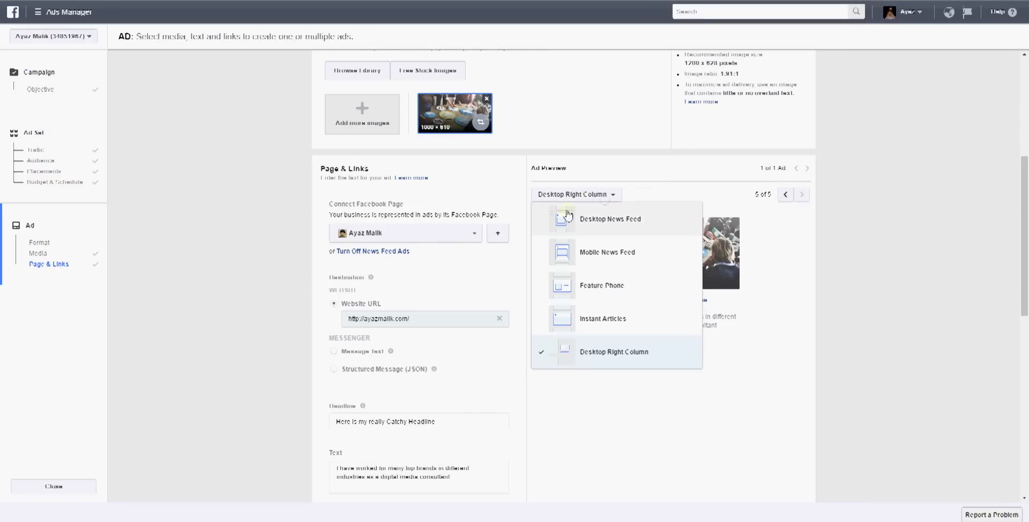
left_click(595, 221)
Step: Place the order for the finished ad and open the TestWebsiteTraffic campaign to show its ad sets
scroll(678, 294, "down", 1)
scroll(678, 295, "down", 3)
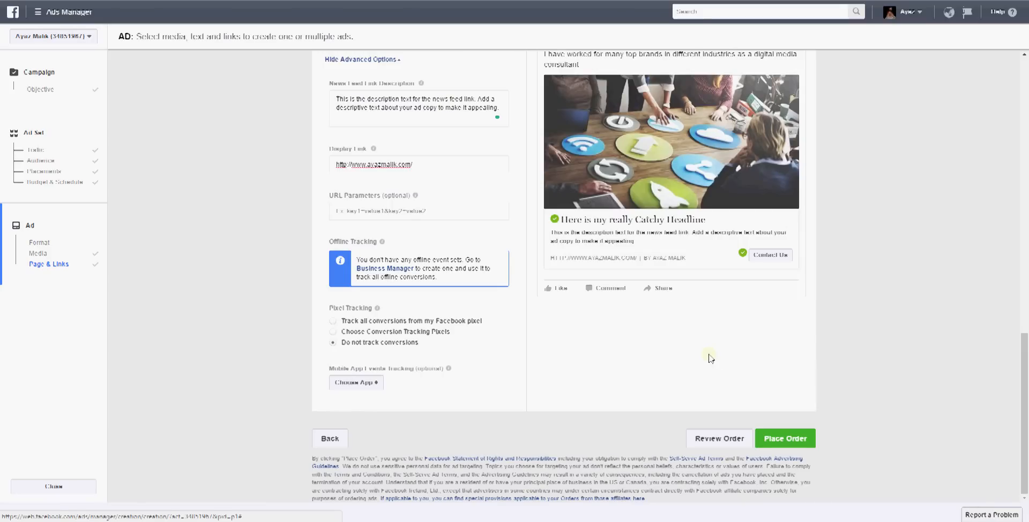
left_click(790, 448)
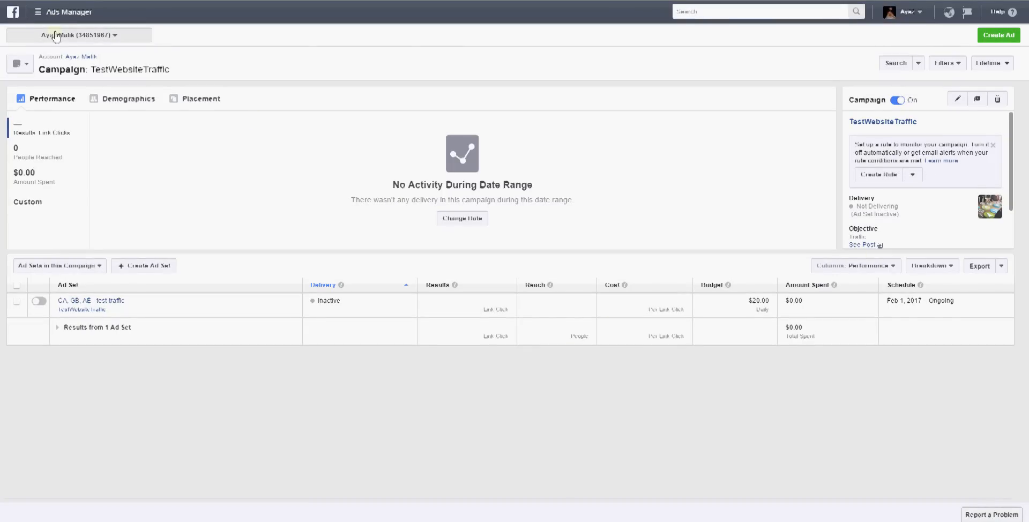
left_click(53, 12)
left_click(32, 70)
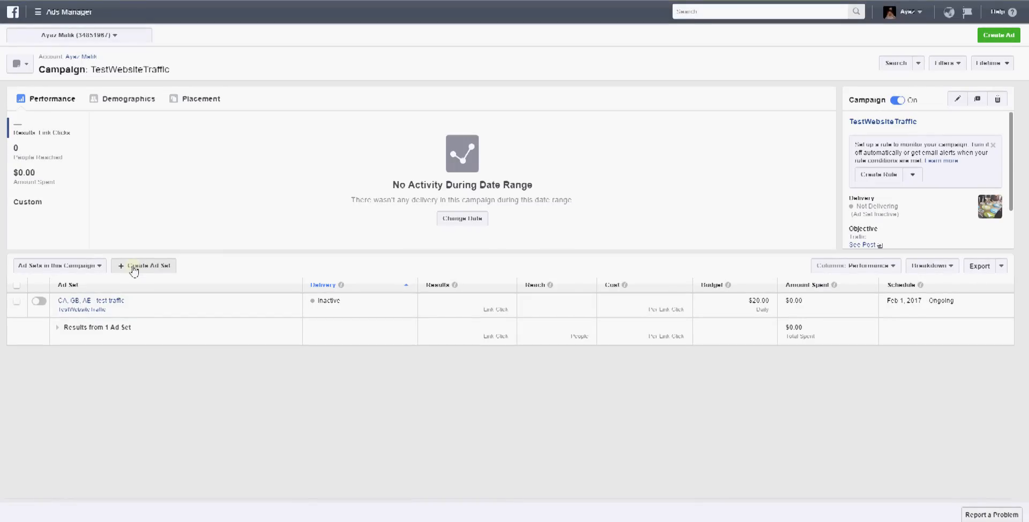
left_click(107, 303)
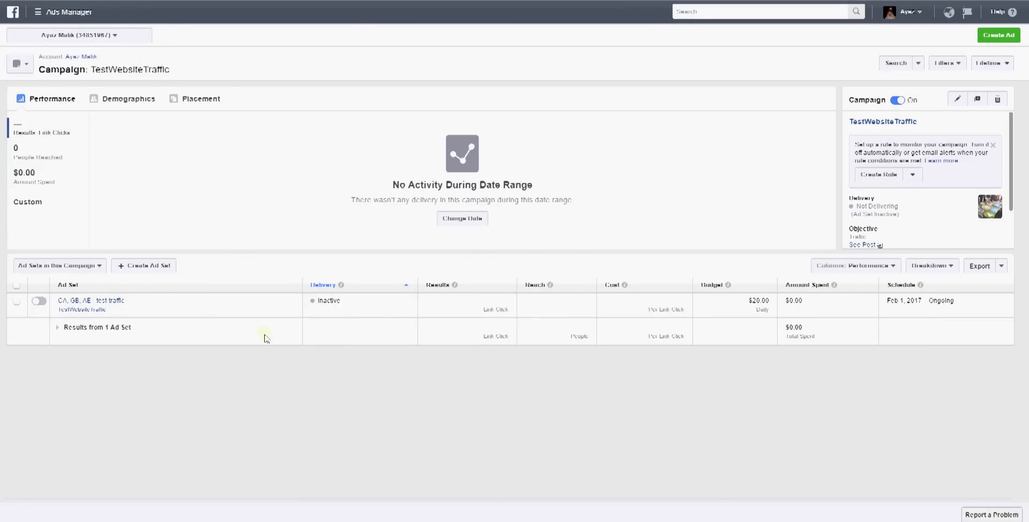
Step: Open the CA, GB, AE - test-traffic ad set for editing, review its budget, audience, placement and delivery settings, and close it without changes
left_click(294, 300)
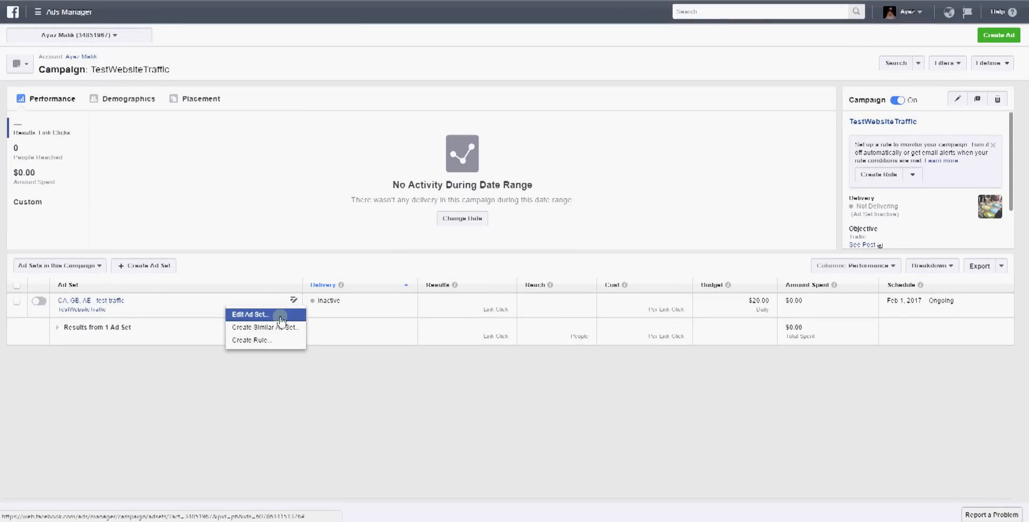
left_click(280, 316)
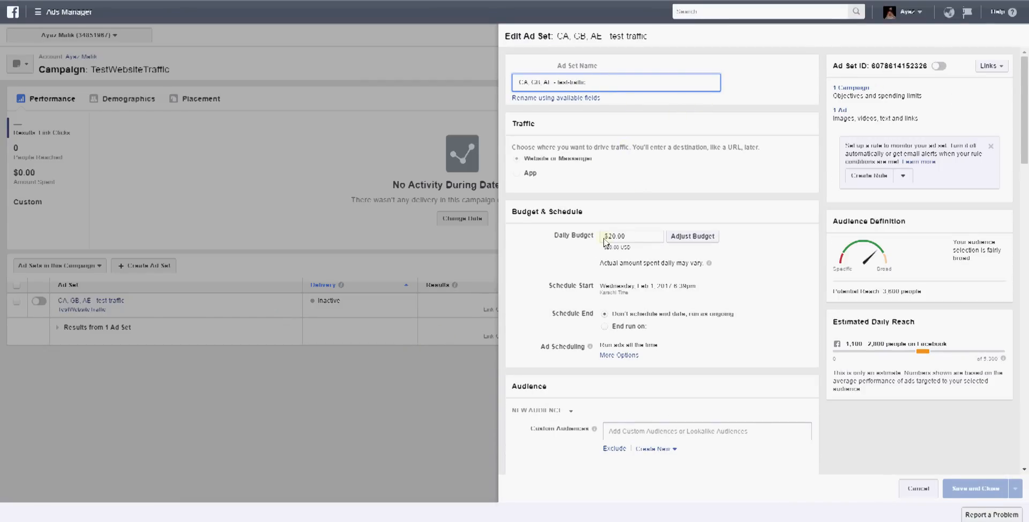
scroll(719, 303, "down", 5)
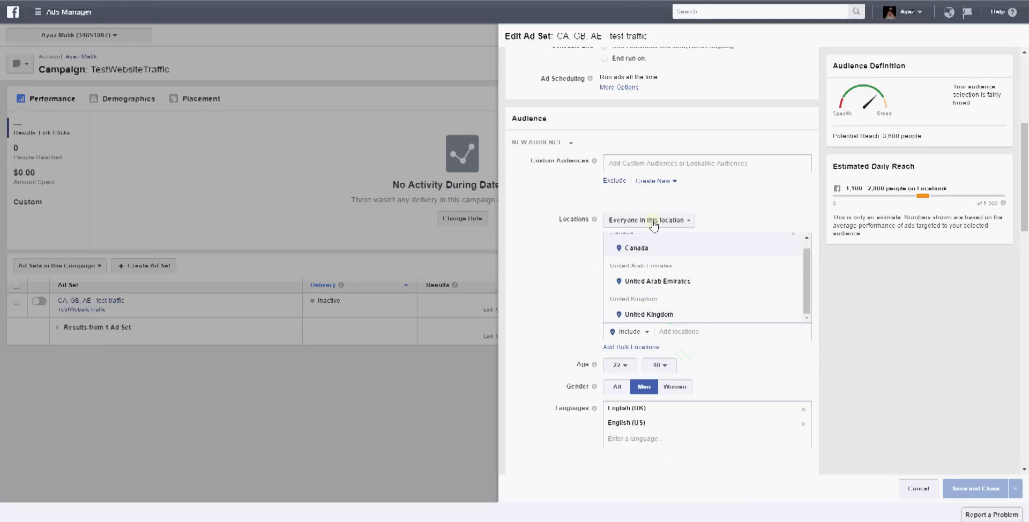
scroll(662, 289, "down", 3)
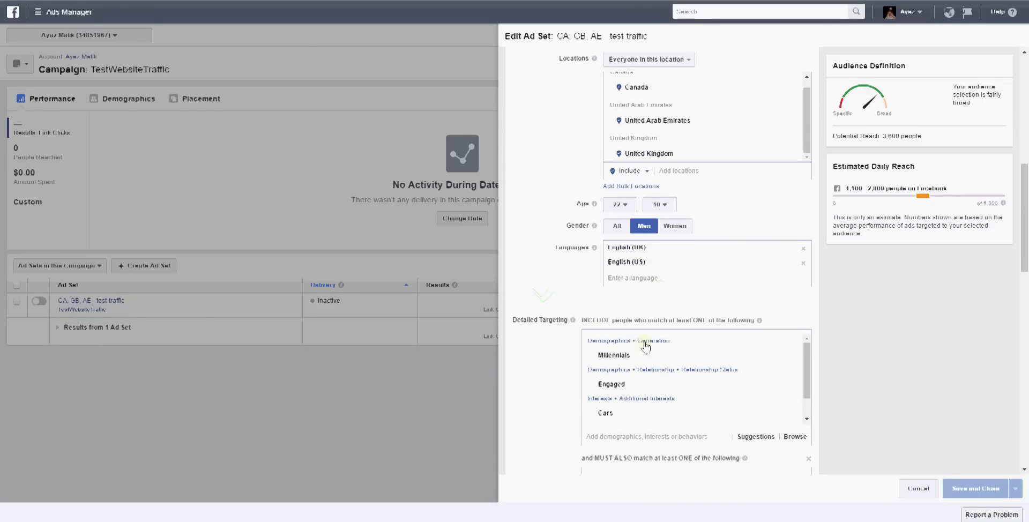
scroll(643, 345, "down", 1)
scroll(620, 395, "down", 3)
scroll(558, 299, "down", 10)
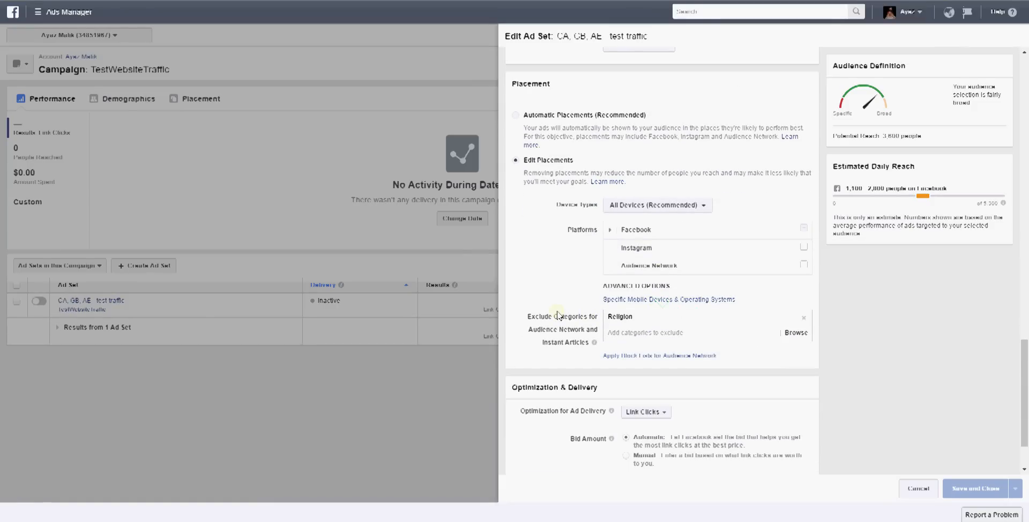
scroll(558, 300, "down", 2)
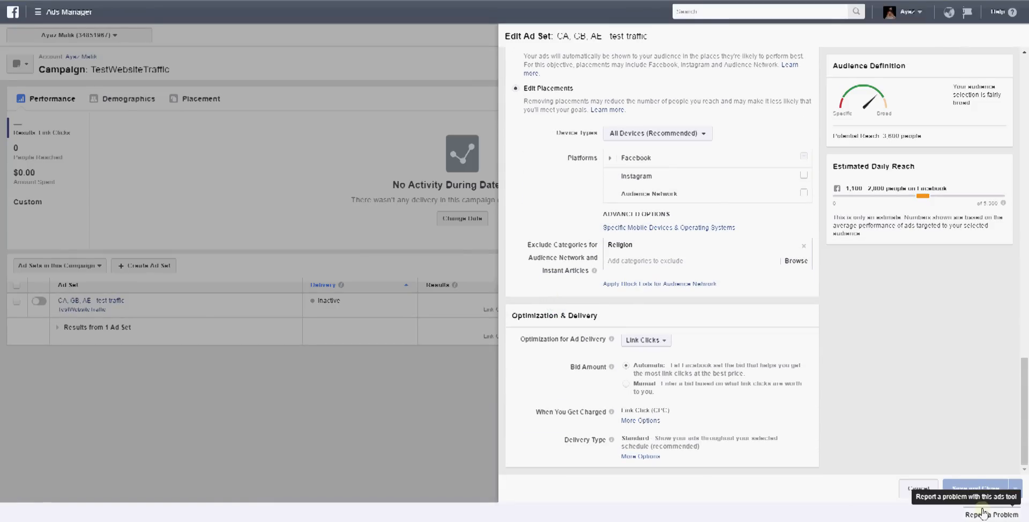
left_click(914, 496)
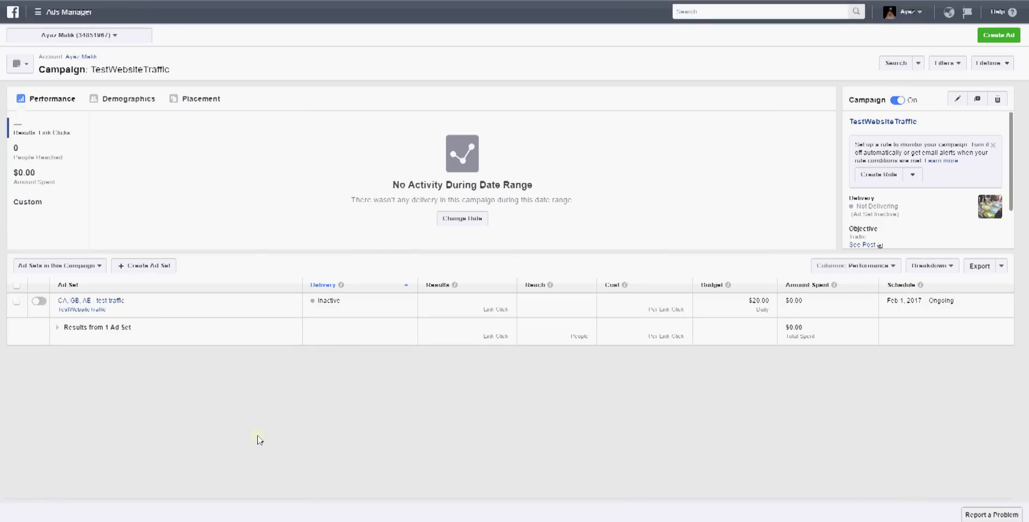
Step: Open the ad inside the CA, GB, AE - test-traffic ad set for editing and rename it "Social Media Icons Ad - Traffic"
left_click(104, 302)
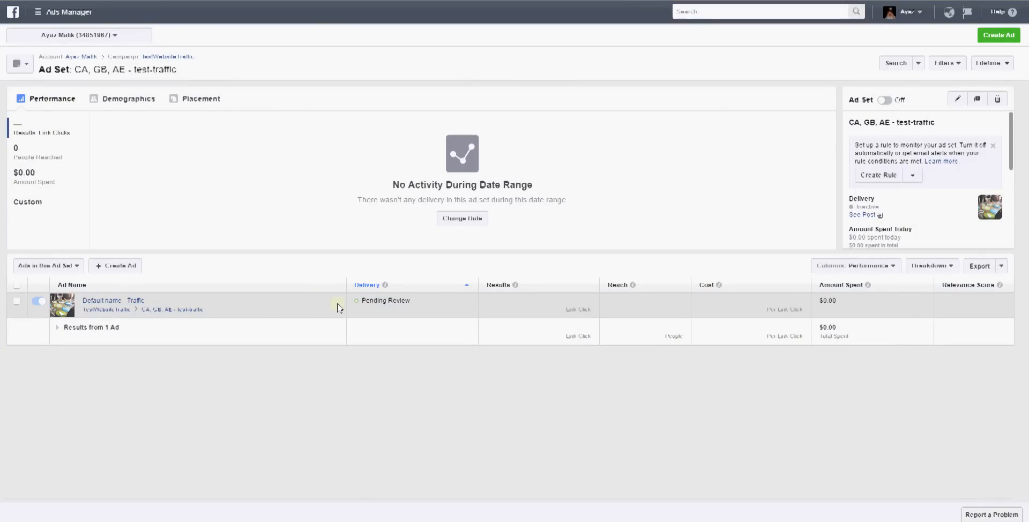
left_click(338, 300)
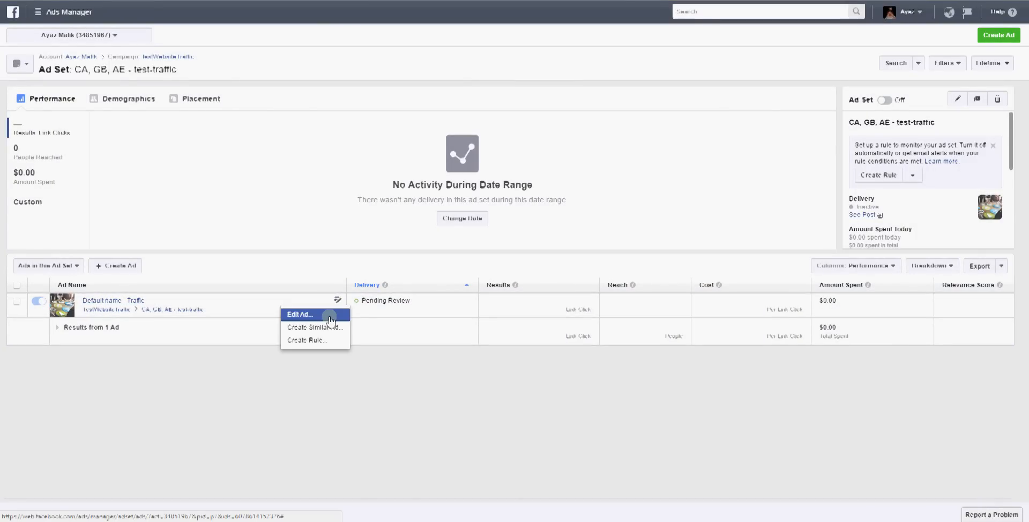
left_click(329, 316)
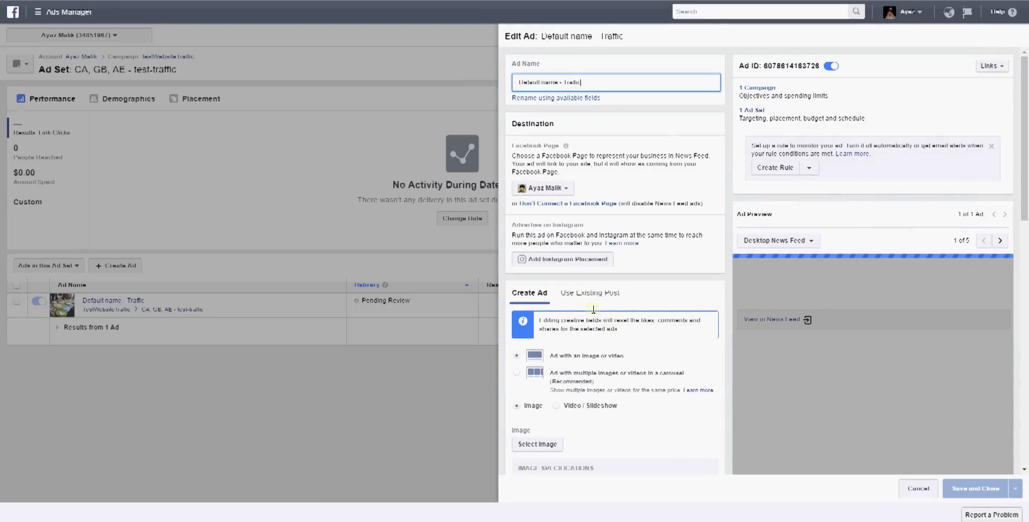
left_click_drag(559, 82, 483, 80)
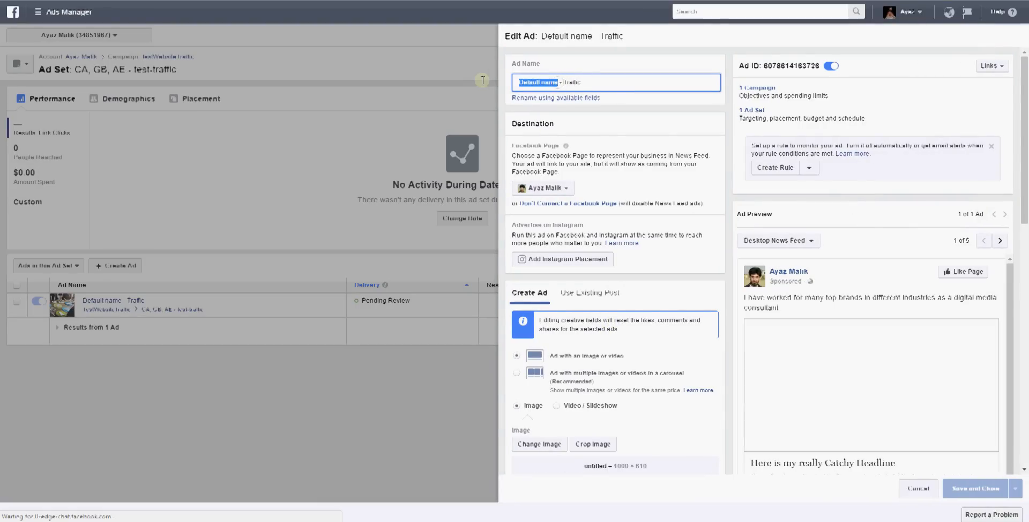
type("Soc")
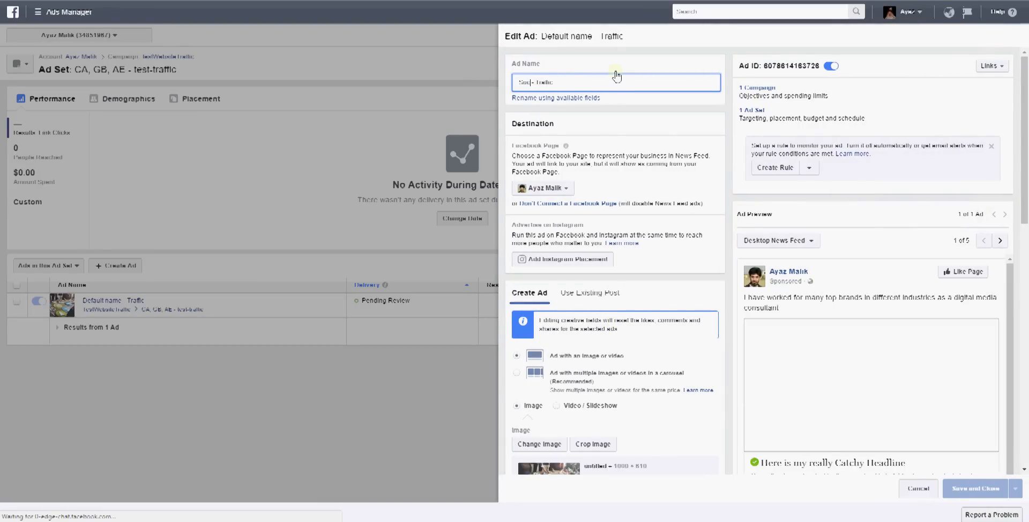
type("ial Medi")
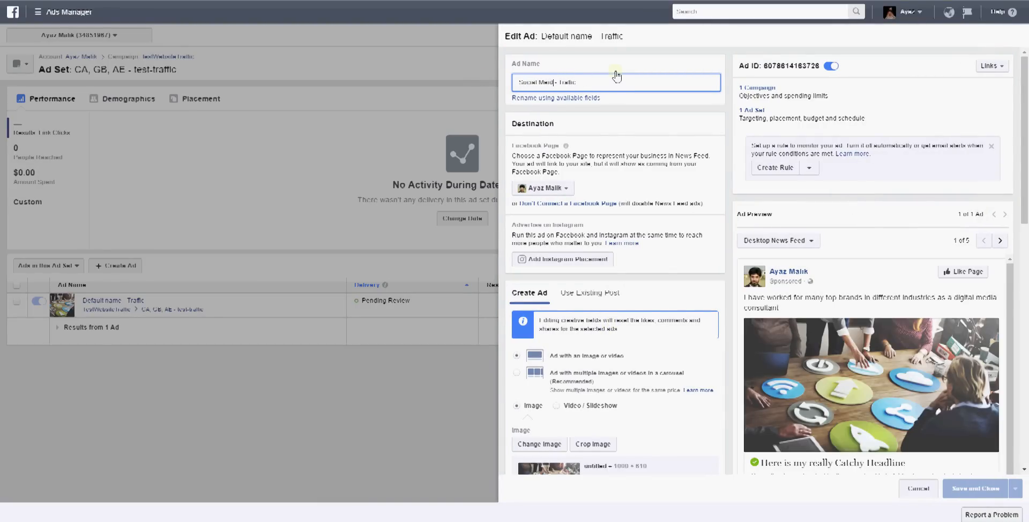
type("a Icons Ad")
Step: Review the ad's image, destination, text and tracking settings, and save and close the edited ad
scroll(574, 134, "down", 2)
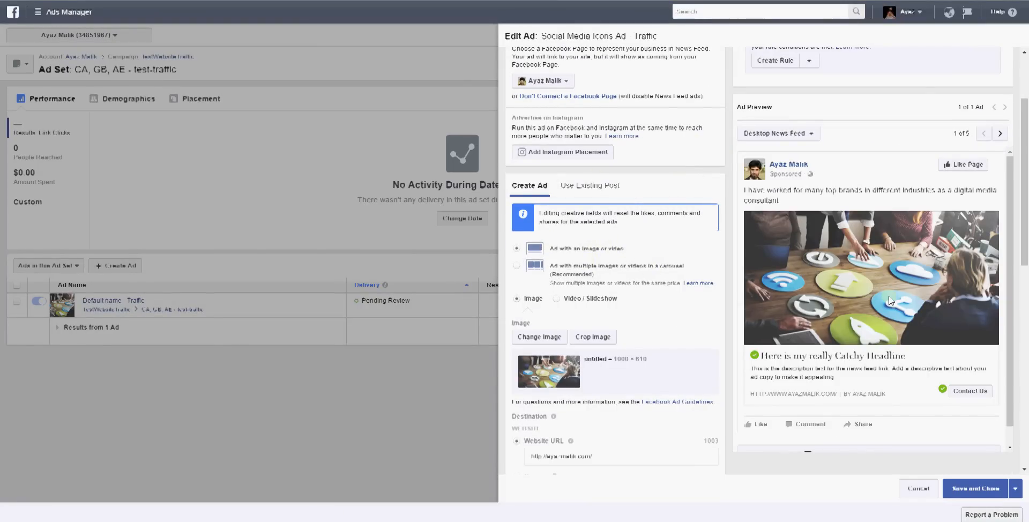
scroll(669, 305, "down", 4)
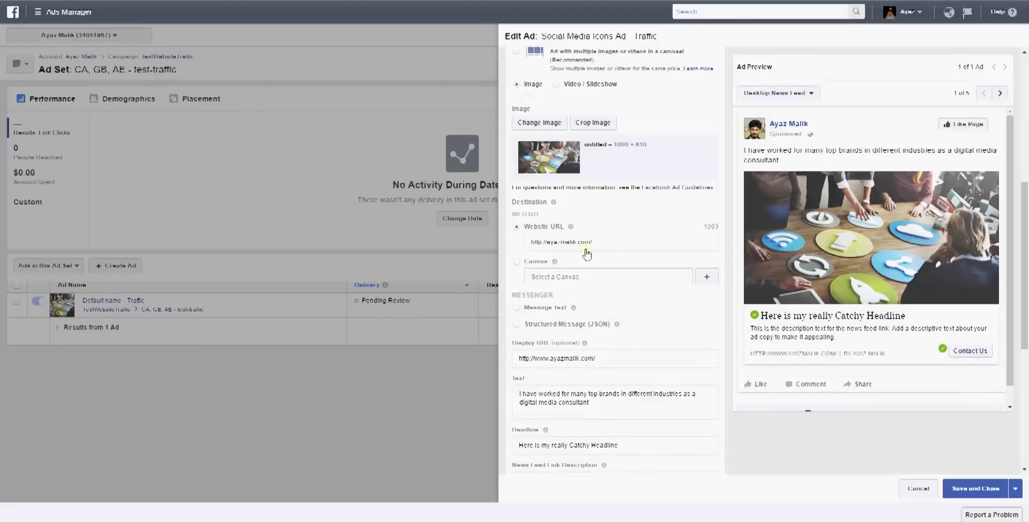
scroll(670, 252, "down", 3)
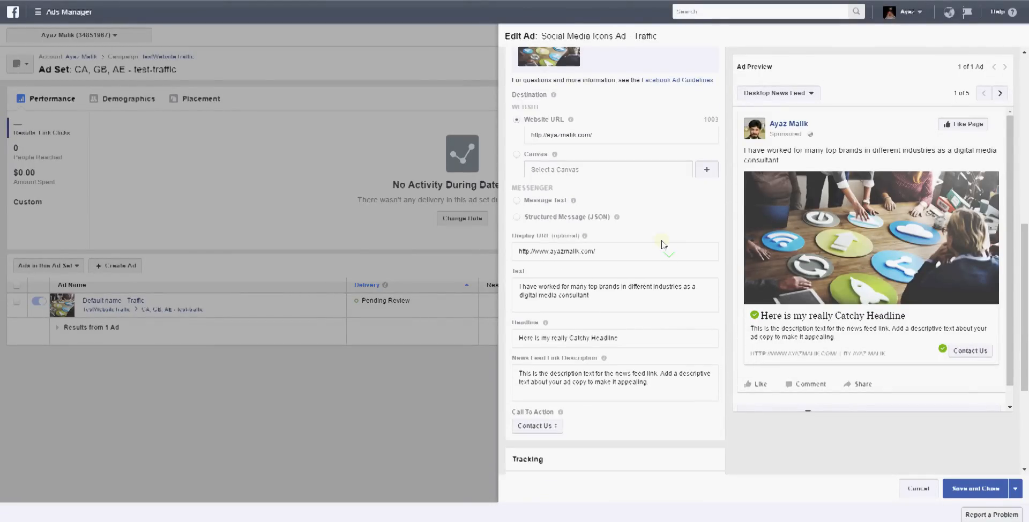
scroll(677, 283, "down", 3)
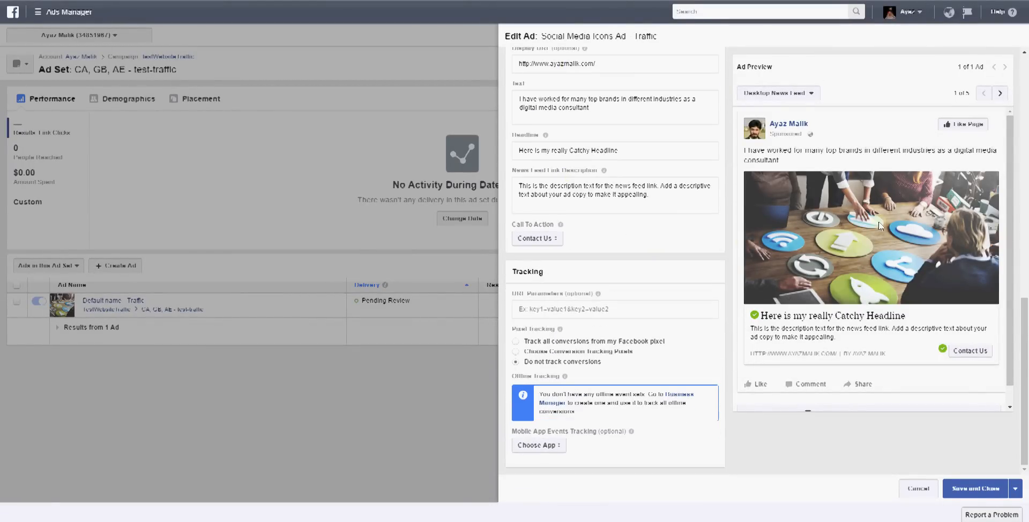
left_click(973, 488)
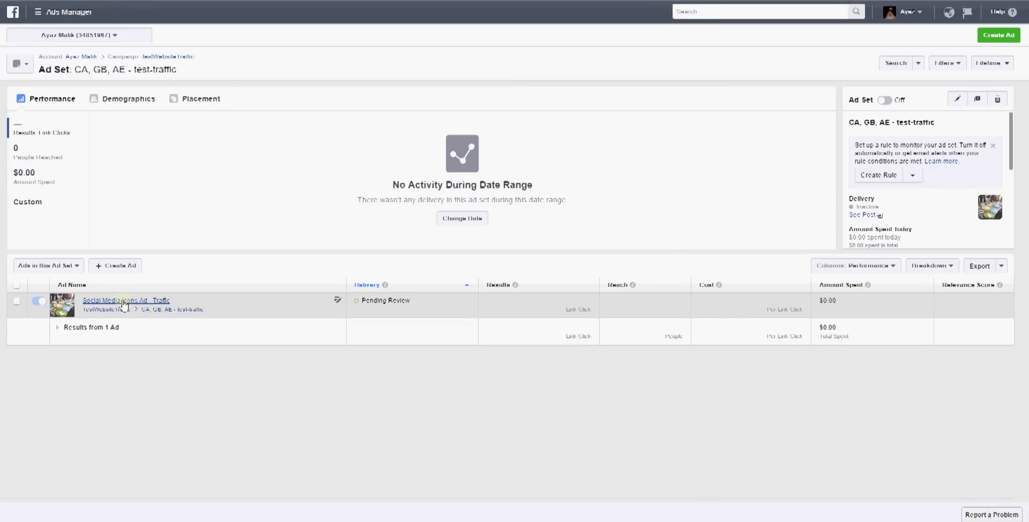
Step: Start creating another ad in the existing CA, GB, AE - test-traffic ad set and continue past its settings summary
left_click(111, 268)
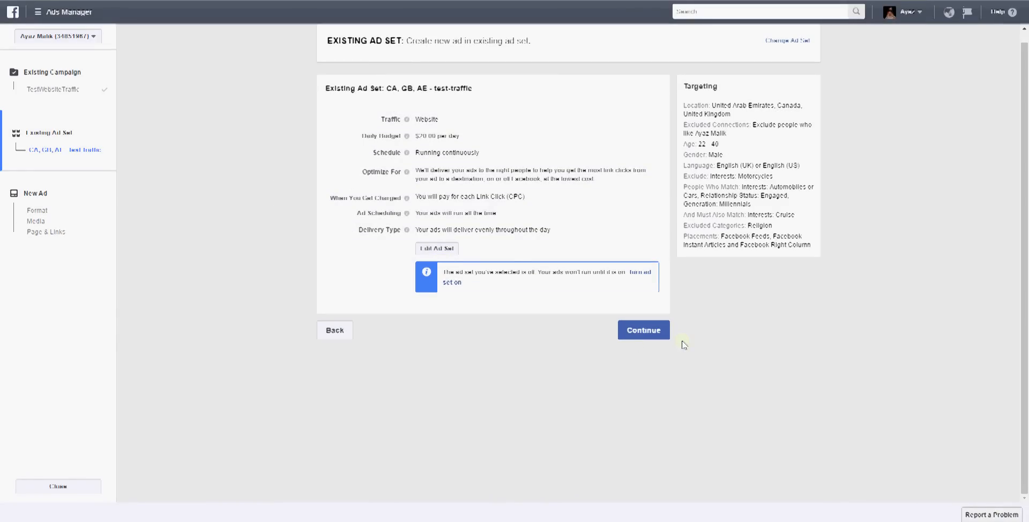
left_click(644, 330)
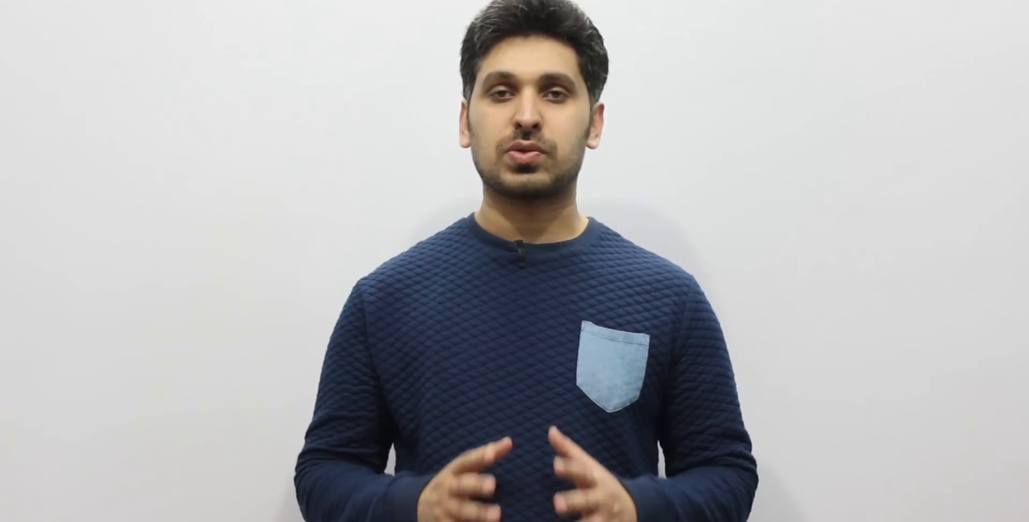